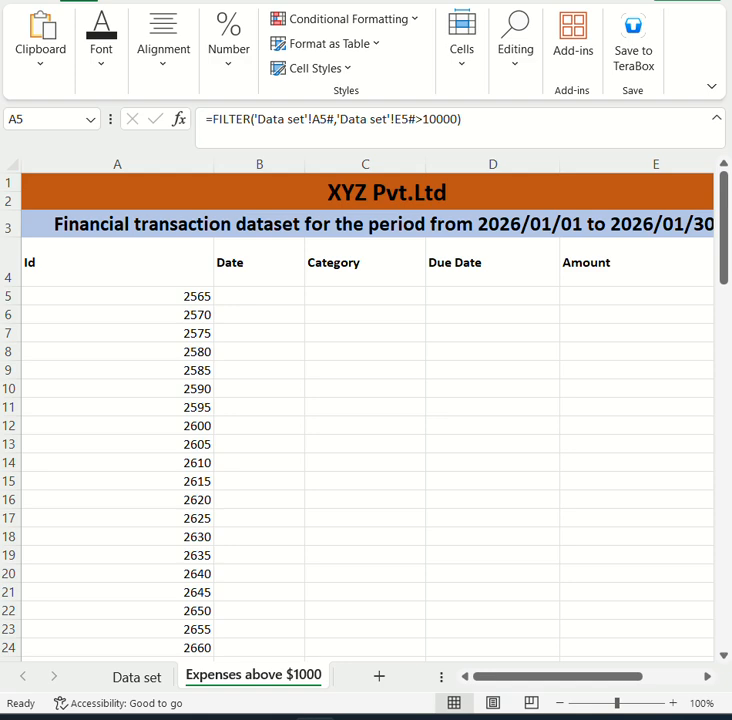
# Step: Examine the transaction table's column headers on the Data set sheet, from ID across to Amount
pyautogui.click(136, 677)
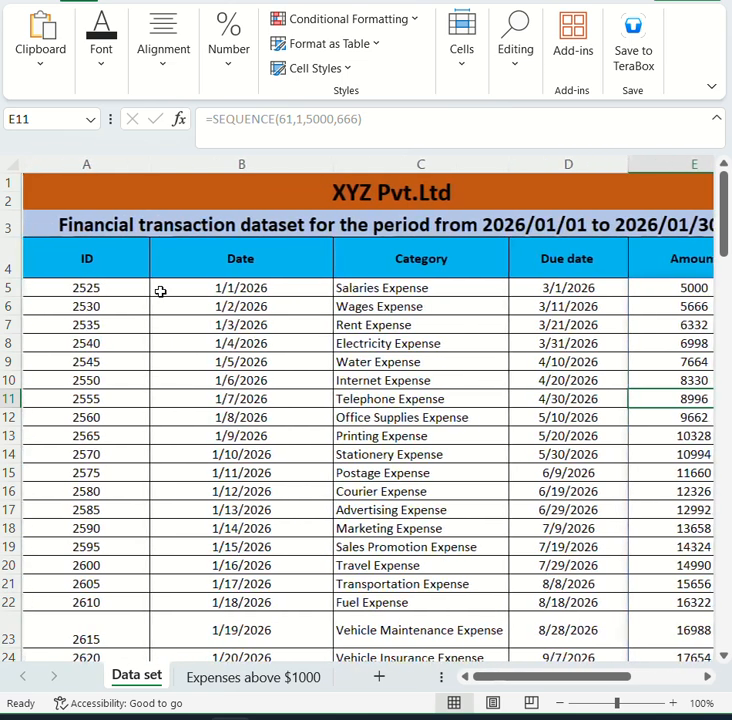
pyautogui.click(80, 268)
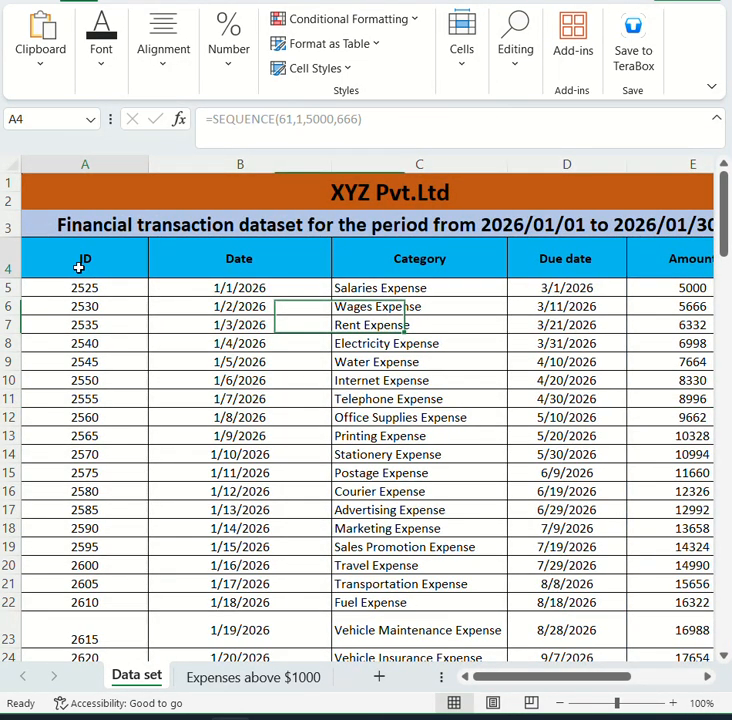
pyautogui.press('Right')
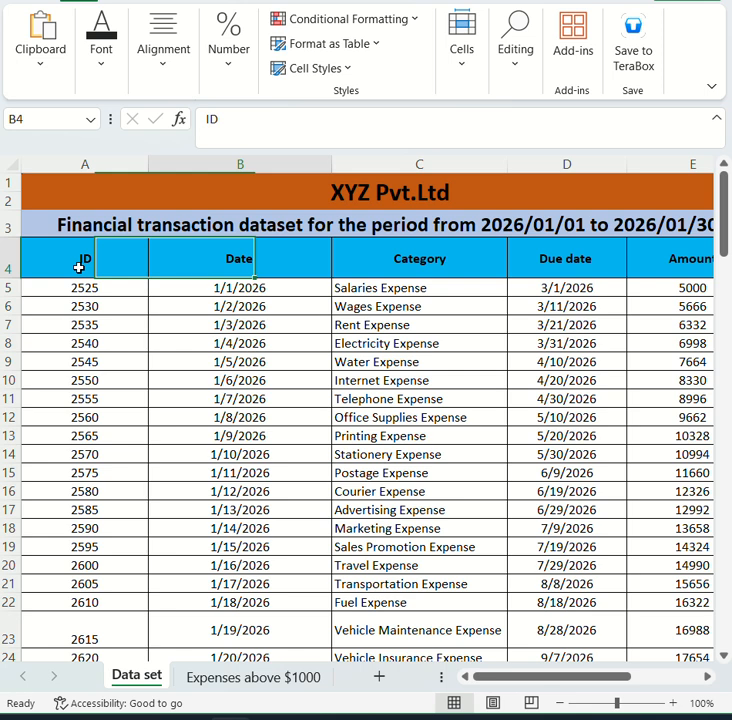
pyautogui.press('Right')
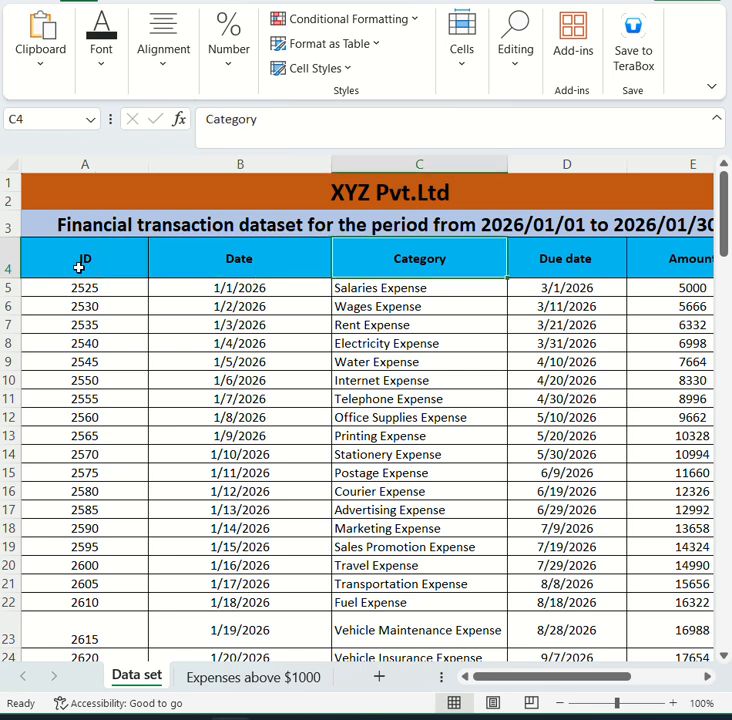
pyautogui.press('Right')
pyautogui.press('Right')
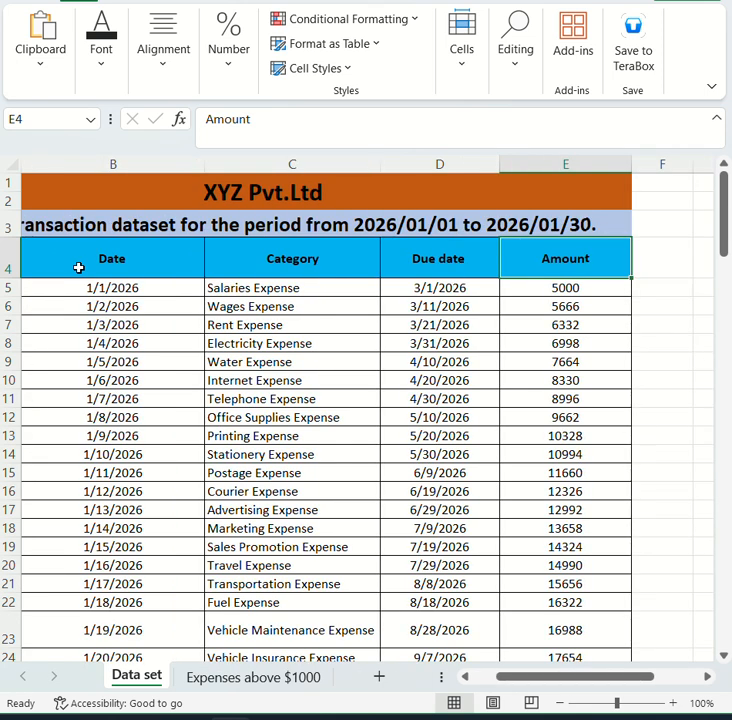
pyautogui.press('Home')
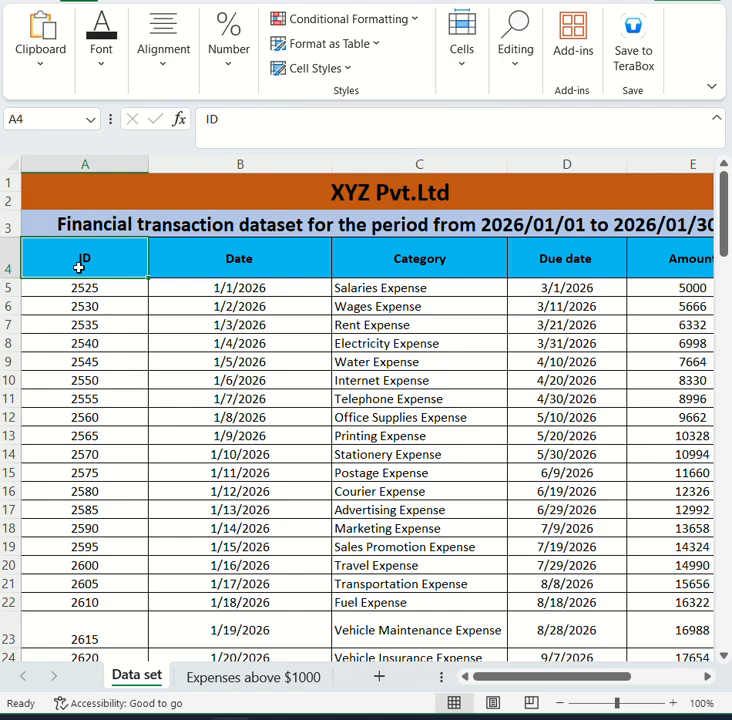
pyautogui.press('Right')
pyautogui.press('Right')
pyautogui.press('Right')
pyautogui.press('Right')
pyautogui.press('Right')
pyautogui.press('Right')
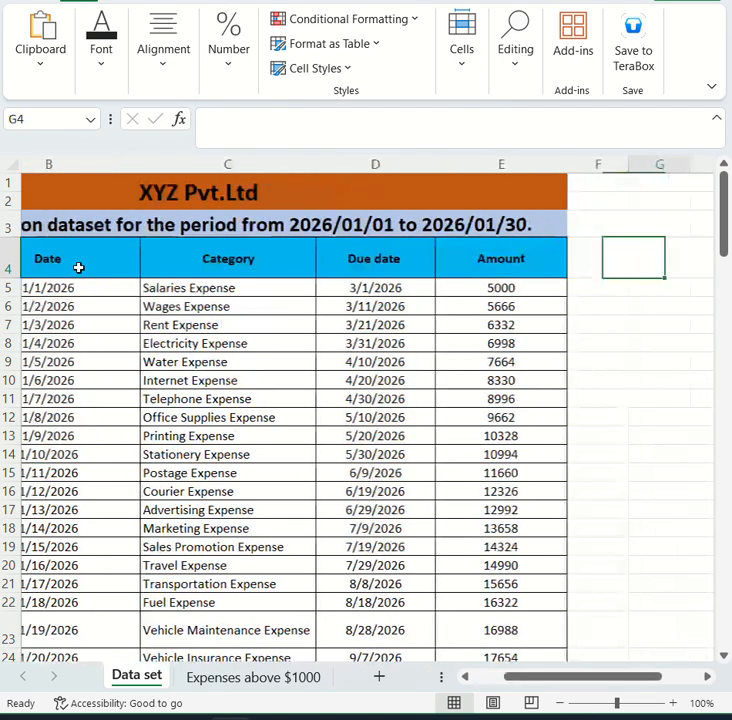
# Step: Look through the values in the Amount column of the Data set sheet
pyautogui.press('Left')
pyautogui.press('Left')
pyautogui.press('Down')
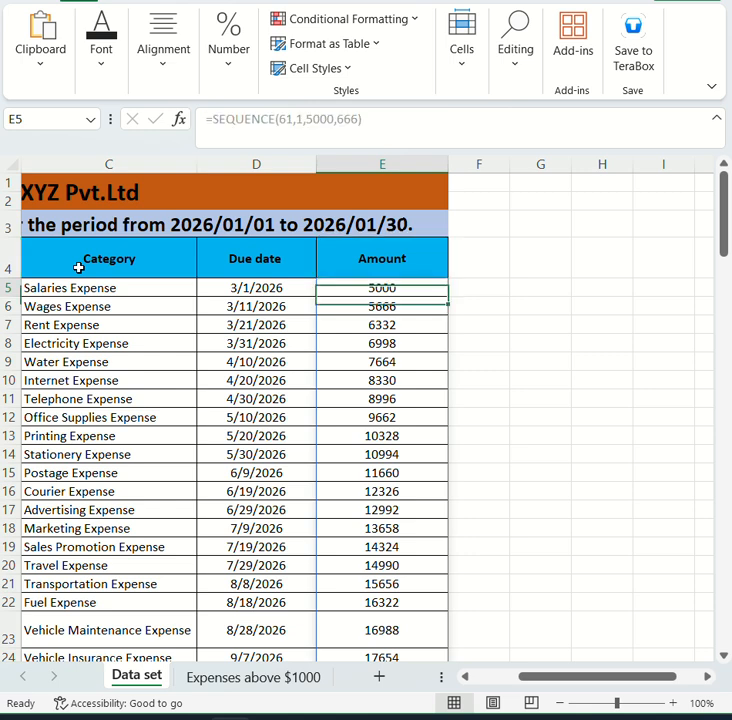
pyautogui.press('Down')
pyautogui.press('Down')
pyautogui.press('Down')
pyautogui.press('Down')
pyautogui.press('Down')
pyautogui.press('Down')
pyautogui.press('Down')
pyautogui.press('Down')
pyautogui.press('Down')
pyautogui.press('Down')
pyautogui.press('Down')
pyautogui.press('Down')
pyautogui.press('Down')
pyautogui.press('Down')
pyautogui.press('Down')
pyautogui.press('Down')
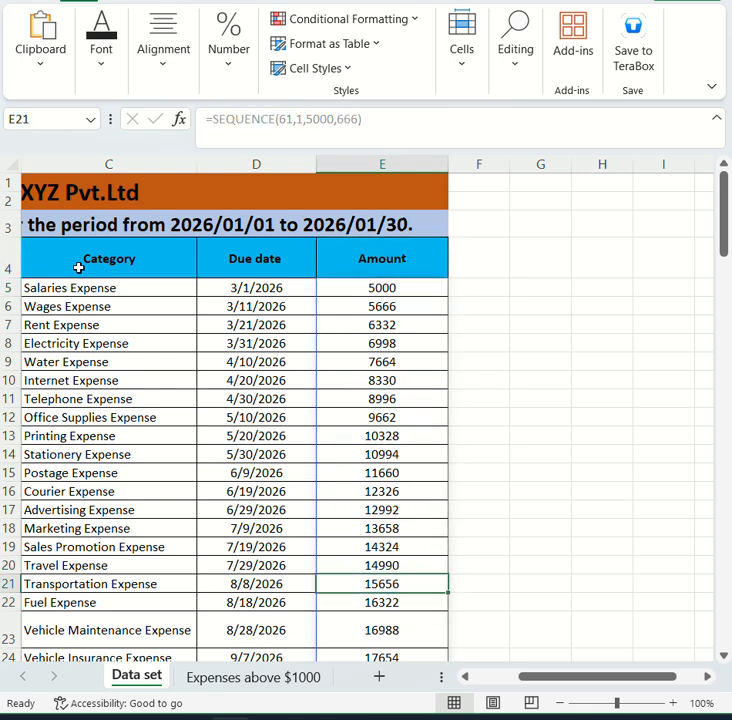
pyautogui.press('Up')
pyautogui.press('Up')
pyautogui.press('Up')
pyautogui.press('Up')
pyautogui.press('Up')
pyautogui.press('Up')
pyautogui.press('Up')
pyautogui.press('Up')
pyautogui.press('Up')
pyautogui.press('Up')
pyautogui.press('Up')
pyautogui.press('Down')
pyautogui.press('Down')
pyautogui.press('Down')
pyautogui.press('Down')
pyautogui.press('Down')
pyautogui.press('Down')
pyautogui.press('Down')
pyautogui.press('Down')
pyautogui.press('Down')
pyautogui.press('Down')
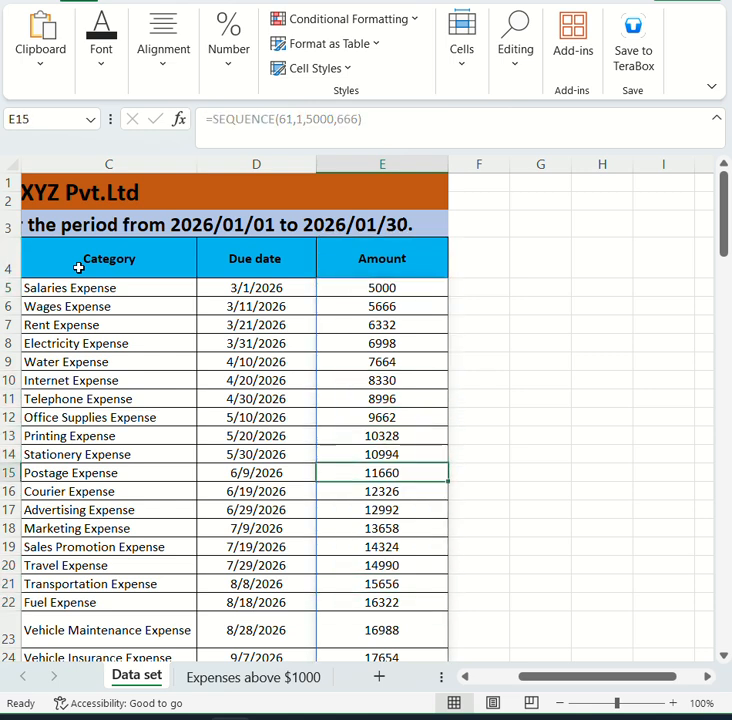
pyautogui.press('Down')
pyautogui.press('Down')
pyautogui.press('Down')
pyautogui.press('Up')
pyautogui.press('Up')
pyautogui.press('Up')
pyautogui.press('Up')
pyautogui.press('Up')
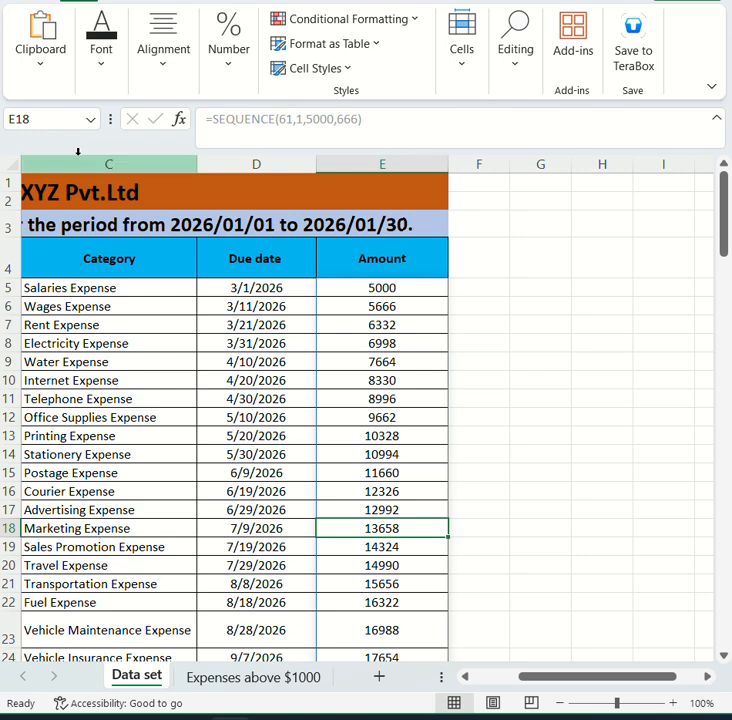
# Step: Begin a FILTER formula in cell A5 of the Expenses above $1000 sheet, replacing the existing formula
pyautogui.click(229, 681)
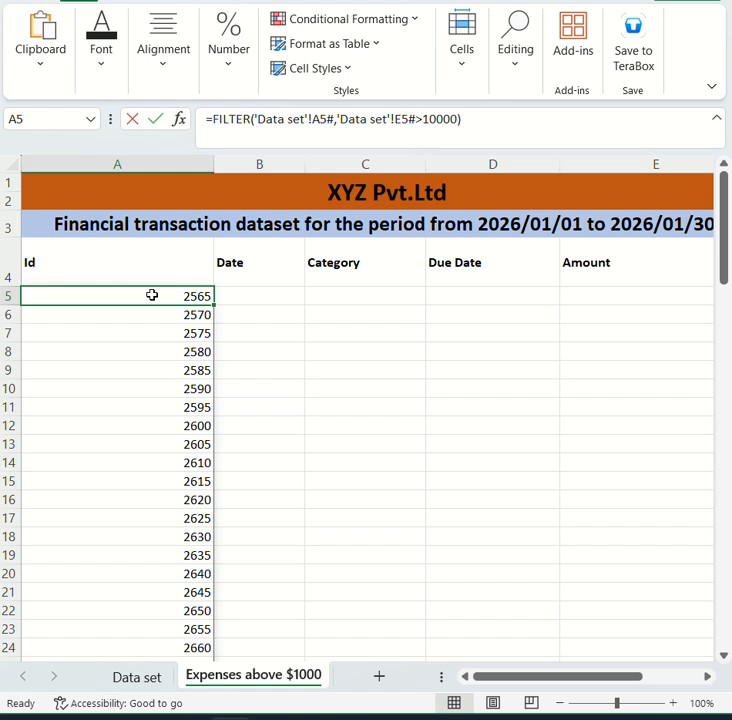
pyautogui.write('=fil')
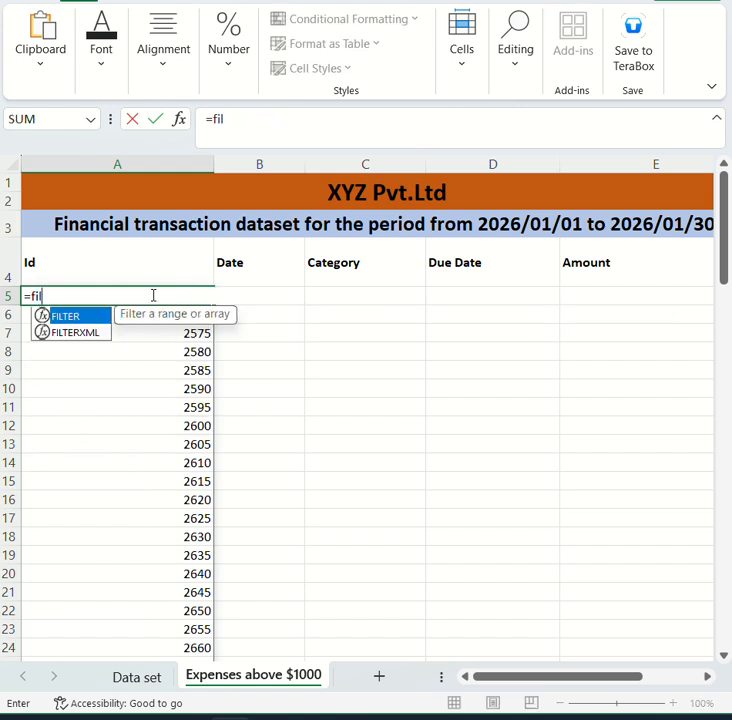
pyautogui.press('Tab')
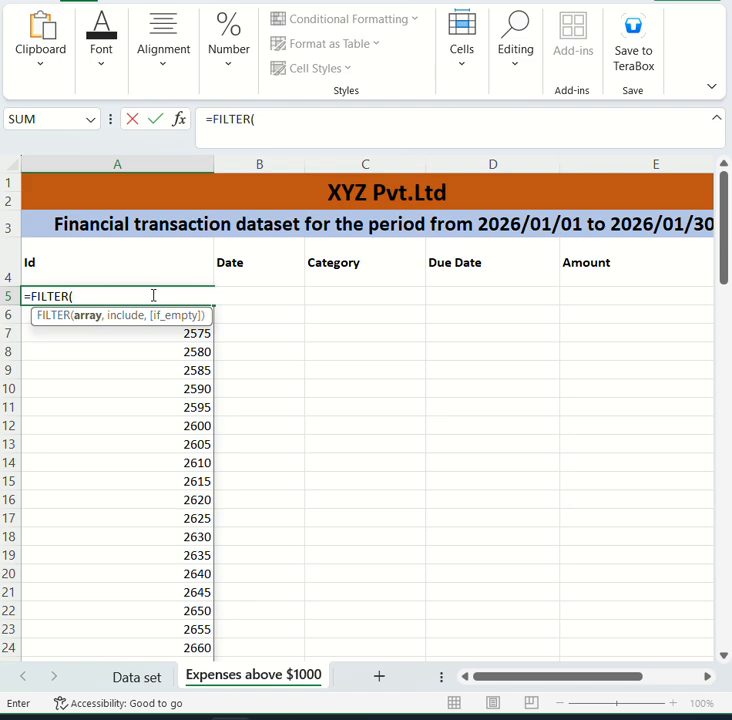
# Step: Read the notes beside the table that explain FILTER's array, include and if-empty arguments
pyautogui.hscroll(8, 327, 400)
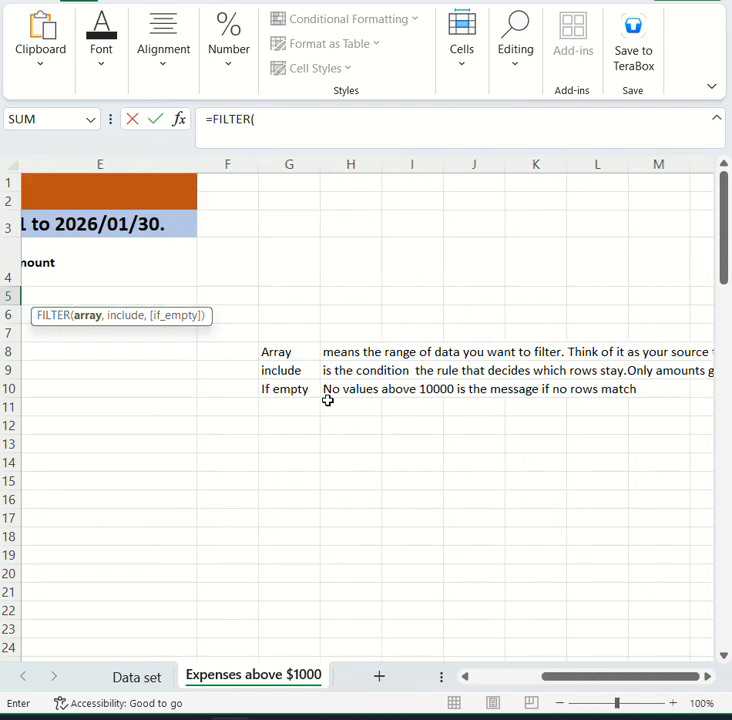
pyautogui.hscroll(-1, 327, 400)
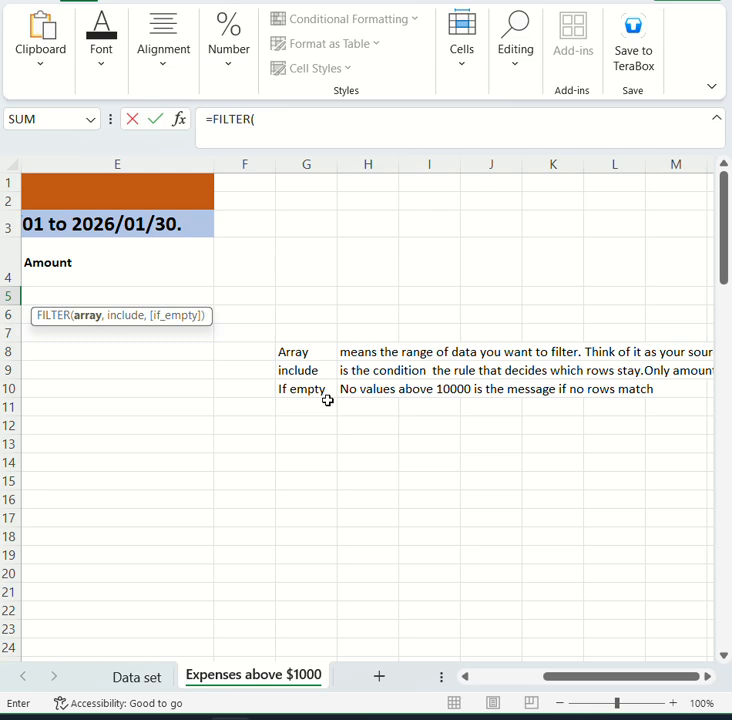
pyautogui.click(498, 450)
pyautogui.hscroll(1, 498, 450)
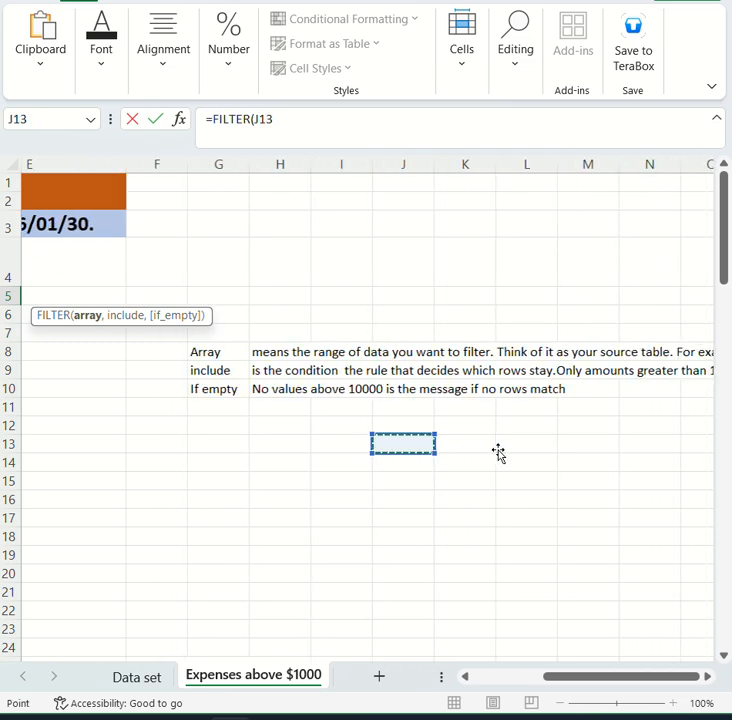
pyautogui.hscroll(-1, 474, 374)
pyautogui.hscroll(2, 585, 362)
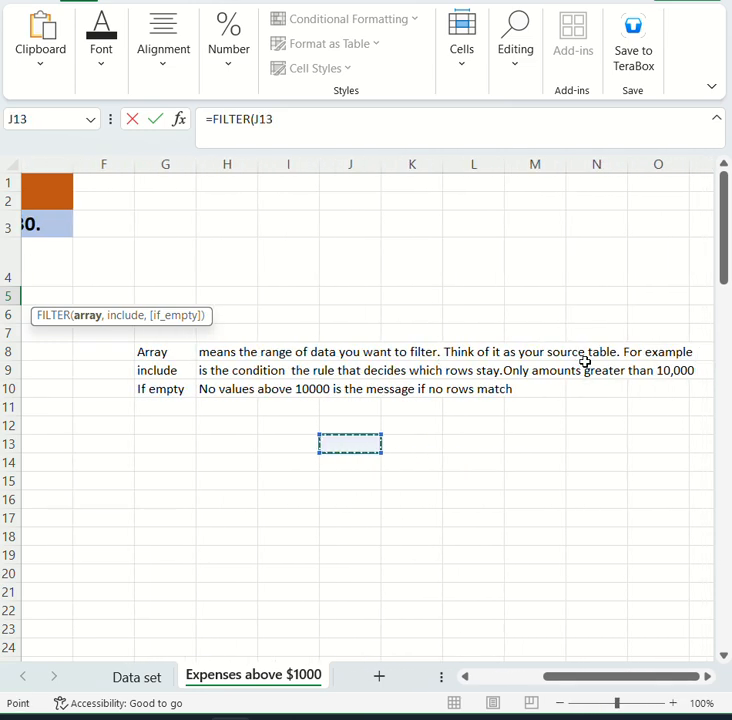
pyautogui.hscroll(-3, 585, 362)
pyautogui.hscroll(-1, 585, 362)
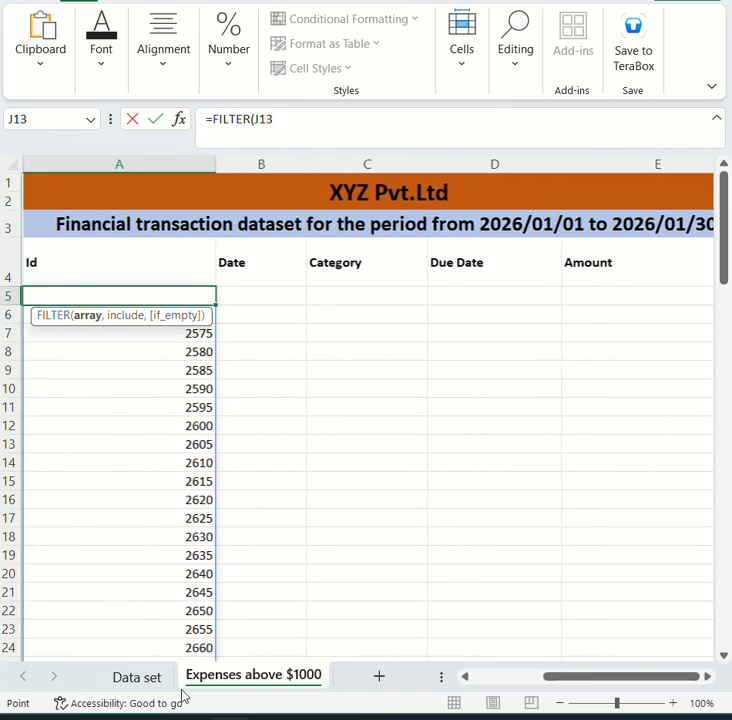
# Step: Set the FILTER array argument to the whole ID column on the Data set sheet, 'Data set'!A5#
pyautogui.click(131, 678)
pyautogui.hscroll(-2, 131, 528)
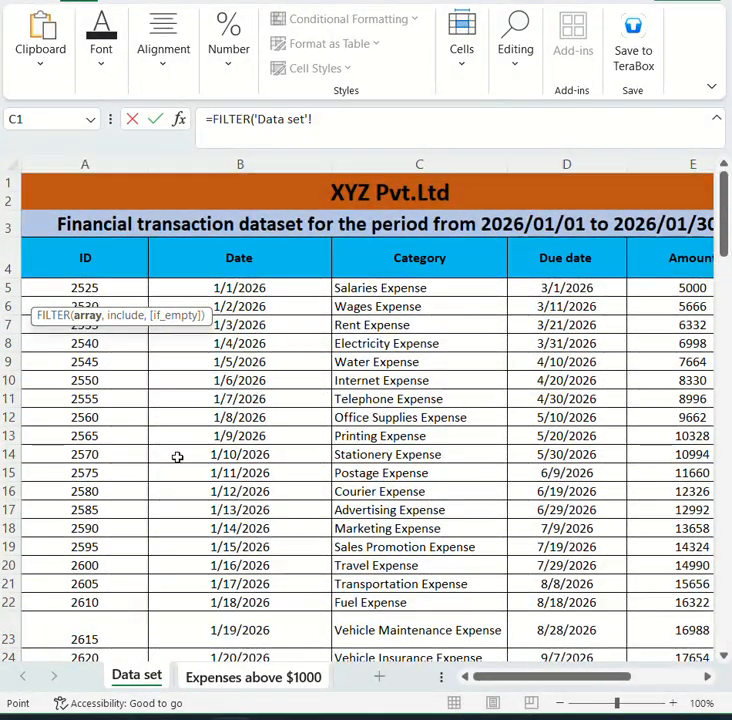
pyautogui.click(97, 286)
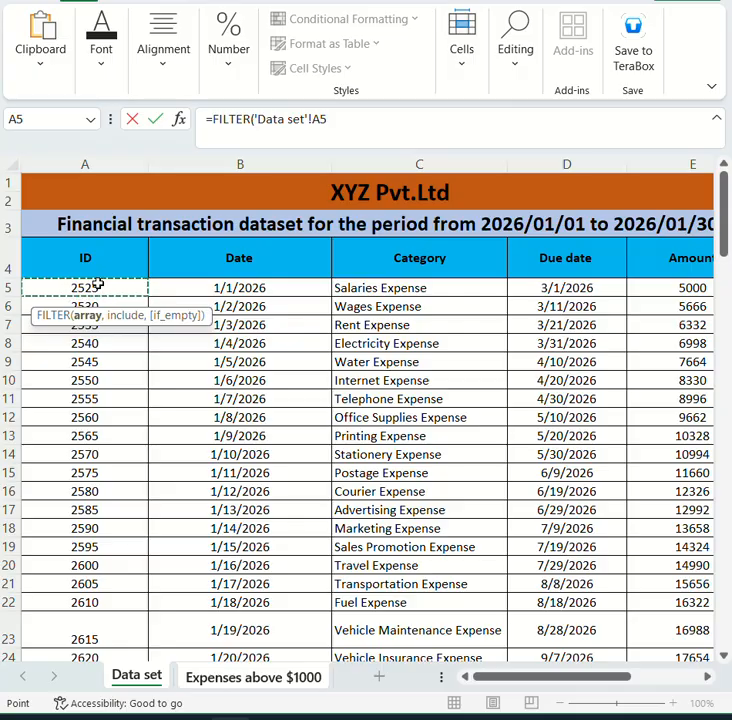
pyautogui.hotkey('shift', 'Down')
pyautogui.hotkey('shift', 'Down')
pyautogui.hotkey('shift', 'Down')
pyautogui.hotkey('shift', 'Down')
pyautogui.hotkey('shift', 'Down')
pyautogui.hotkey('shift', 'Down')
pyautogui.hotkey('shift', 'Down')
pyautogui.hotkey('shift', 'Down')
pyautogui.hotkey('shift', 'Down')
pyautogui.hotkey('shift', 'Down')
pyautogui.hotkey('shift', 'Down')
pyautogui.hotkey('shift', 'Down')
pyautogui.hotkey('shift', 'Down')
pyautogui.hotkey('shift', 'Down')
pyautogui.hotkey('shift', 'Down')
pyautogui.hotkey('shift', 'Down')
pyautogui.hotkey('shift', 'Down')
pyautogui.hotkey('shift', 'Down')
pyautogui.hotkey('shift', 'Down')
pyautogui.hotkey('shift', 'Down')
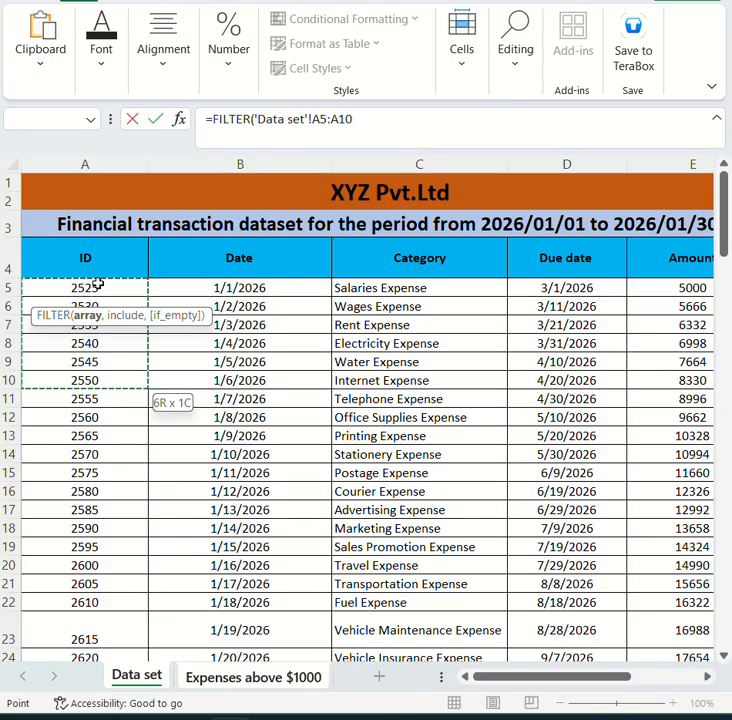
pyautogui.hotkey('shift', 'Down')
pyautogui.hotkey('shift', 'Down')
pyautogui.hotkey('shift', 'Down')
pyautogui.hotkey('shift', 'Down')
pyautogui.hotkey('shift', 'Down')
pyautogui.hotkey('shift', 'Down')
pyautogui.hotkey('shift', 'Down')
pyautogui.hotkey('shift', 'Down')
pyautogui.hotkey('shift', 'Down')
pyautogui.hotkey('shift', 'Down')
pyautogui.hotkey('shift', 'Down')
pyautogui.hotkey('shift', 'Down')
pyautogui.hotkey('shift', 'Down')
pyautogui.hotkey('shift', 'Down')
pyautogui.hotkey('shift', 'Down')
pyautogui.hotkey('shift', 'Down')
pyautogui.hotkey('shift', 'Down')
pyautogui.hotkey('shift', 'Down')
pyautogui.hotkey('shift', 'Down')
pyautogui.hotkey('shift', 'Down')
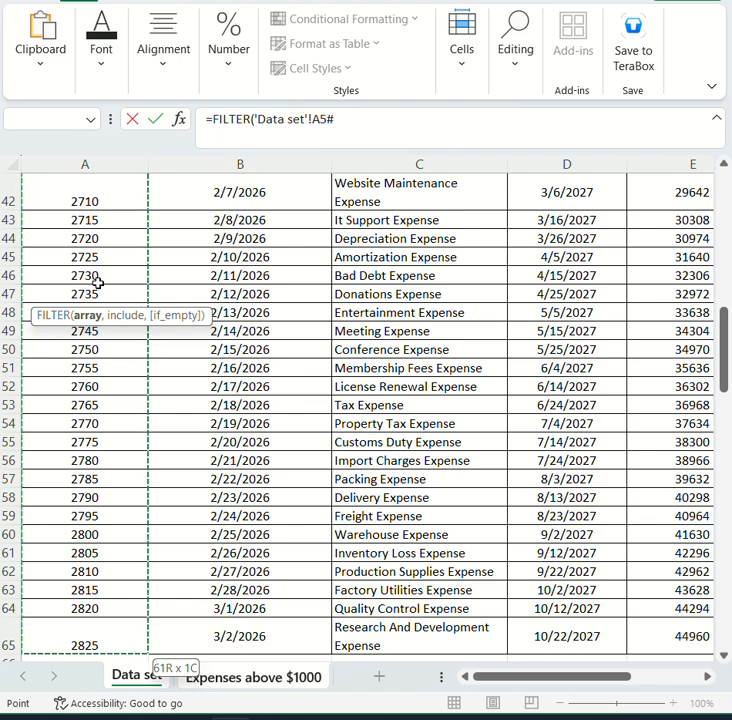
pyautogui.write(',')
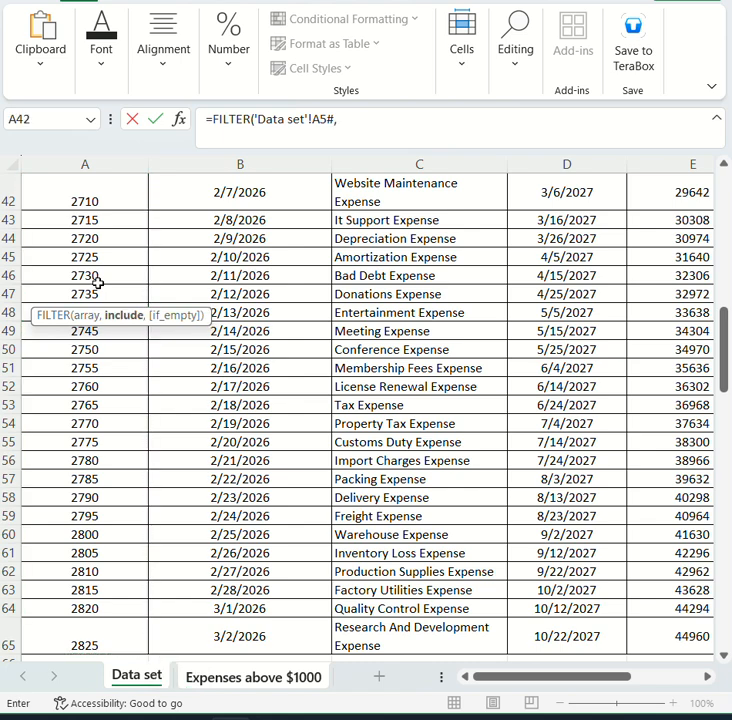
# Step: Complete the FILTER formula with the include condition 'Data set'!E5#>10000, so only IDs with amounts above 10000 are kept
pyautogui.click(227, 676)
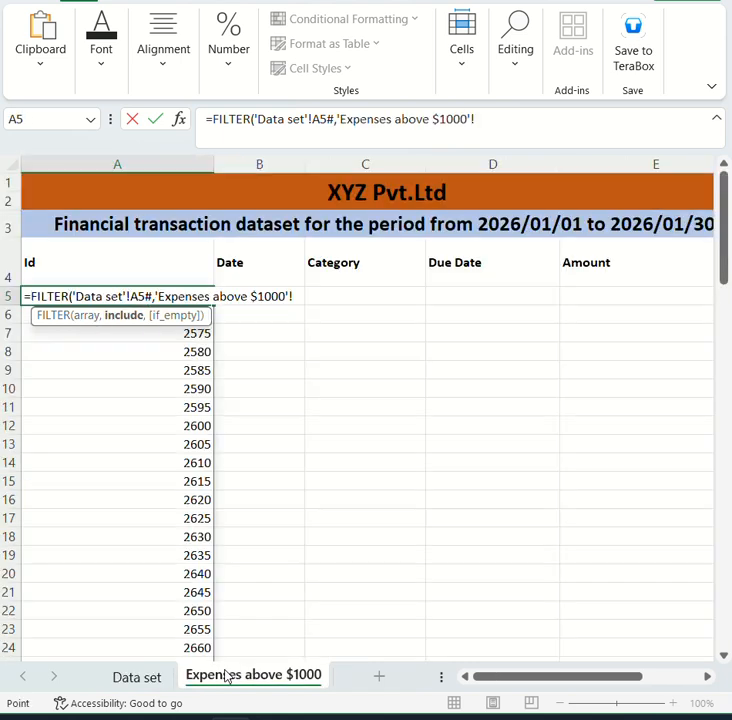
pyautogui.hscroll(5, 368, 587)
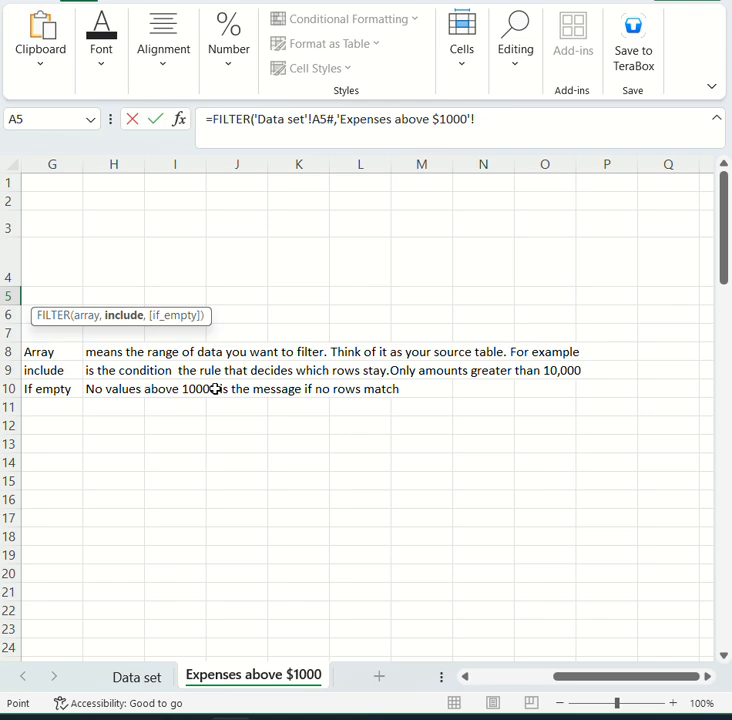
pyautogui.hscroll(-1, 215, 389)
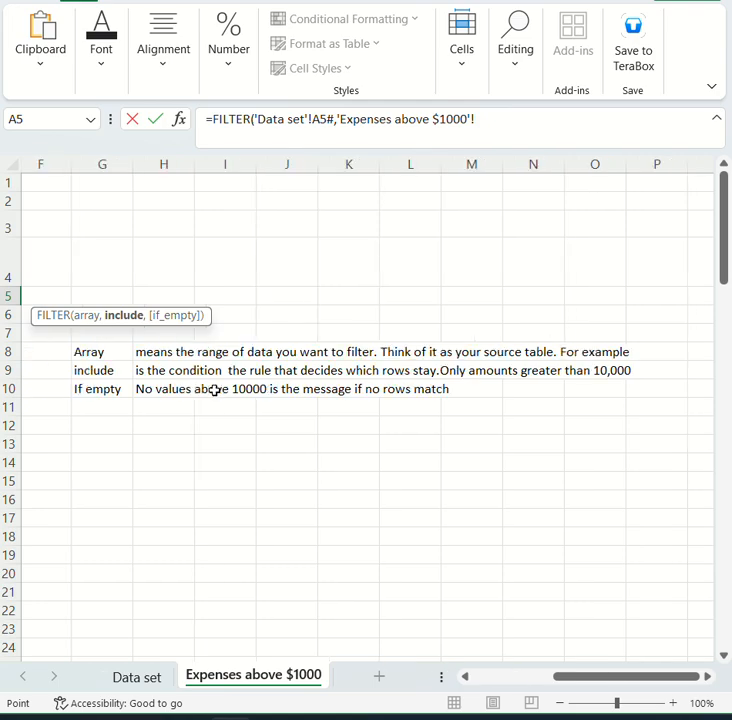
pyautogui.hscroll(-5, 215, 389)
pyautogui.click(138, 680)
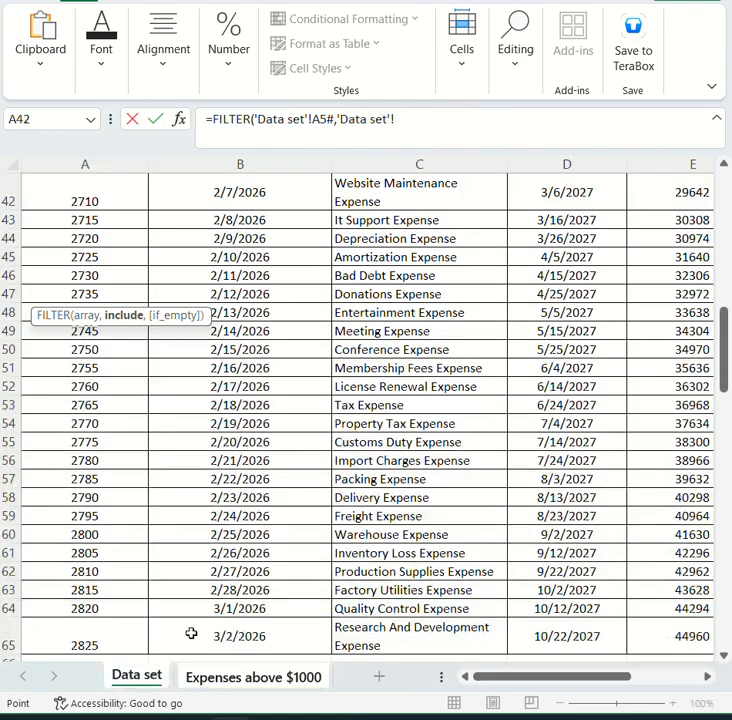
pyautogui.hscroll(3, 191, 633)
pyautogui.scroll(14, 248, 580)
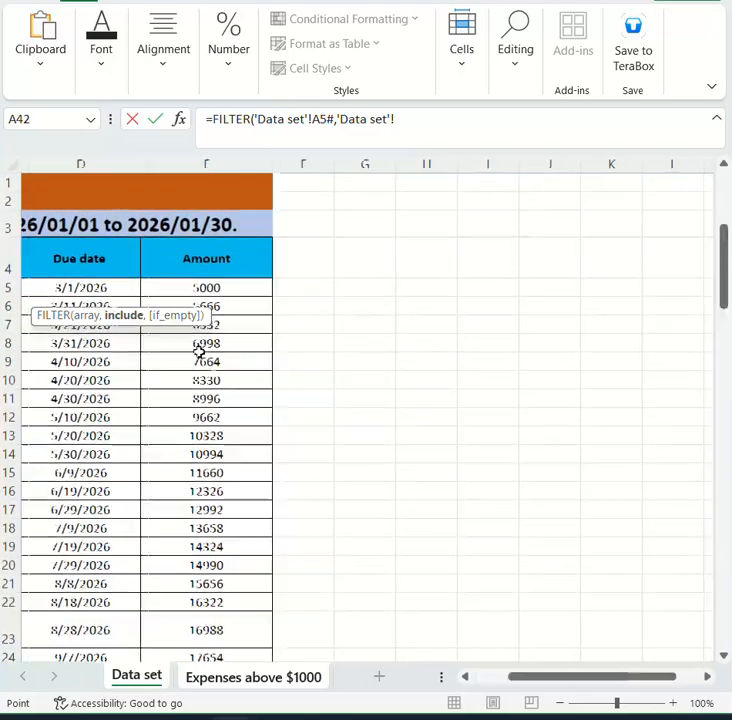
pyautogui.click(196, 287)
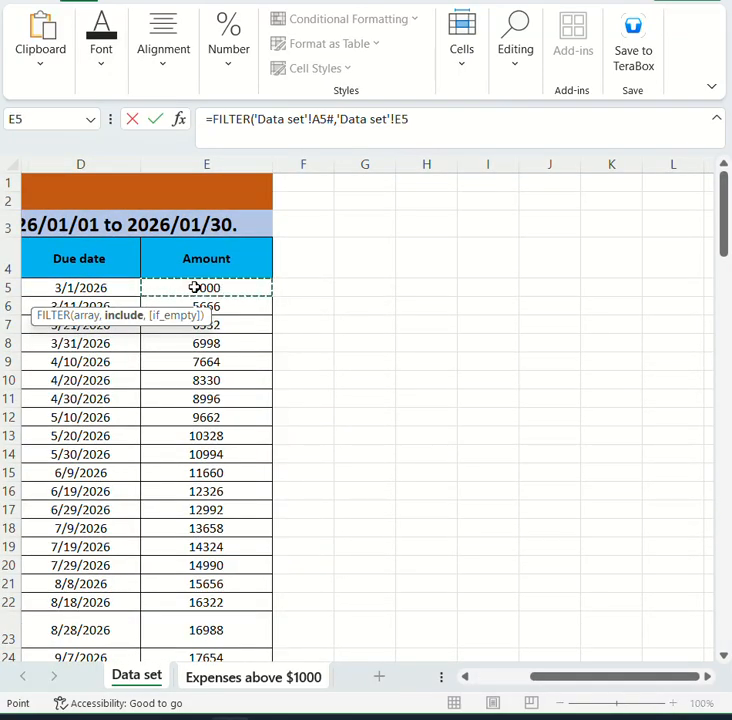
pyautogui.hotkey('ctrl', 'shift', 'Down')
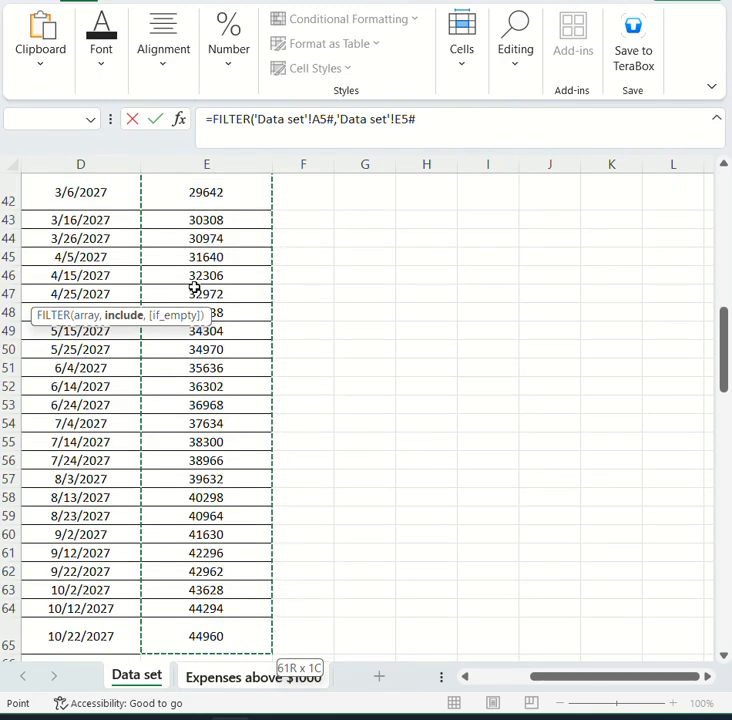
pyautogui.write('>')
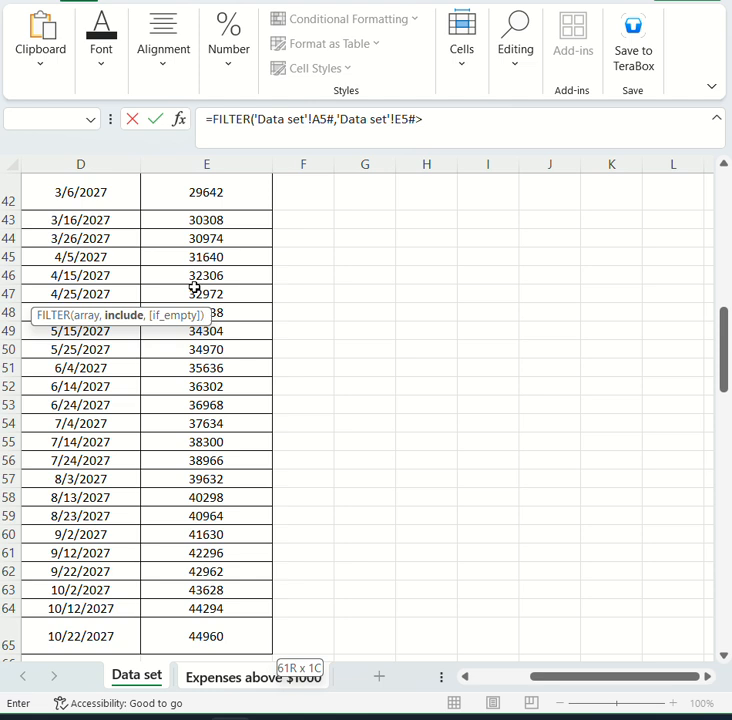
pyautogui.write('10000')
pyautogui.write(')')
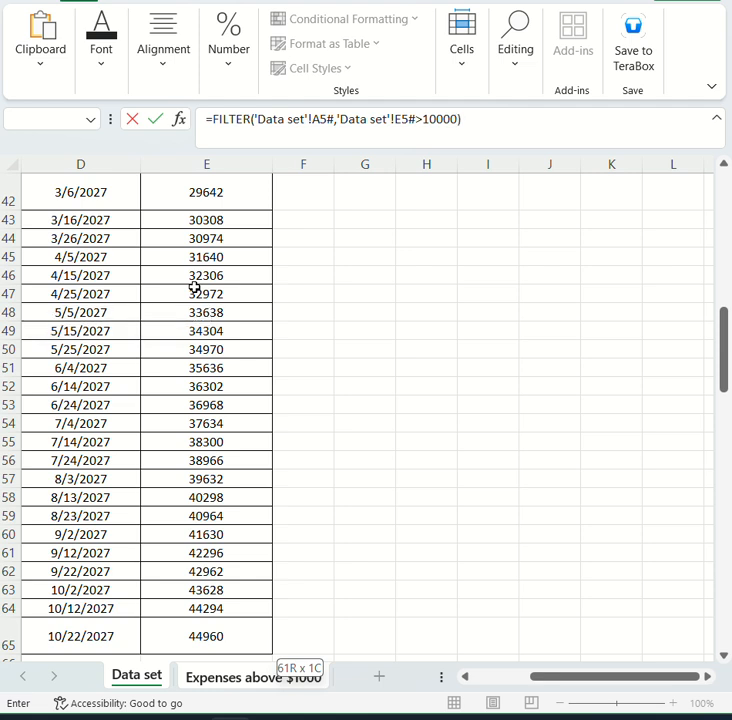
pyautogui.press('Return')
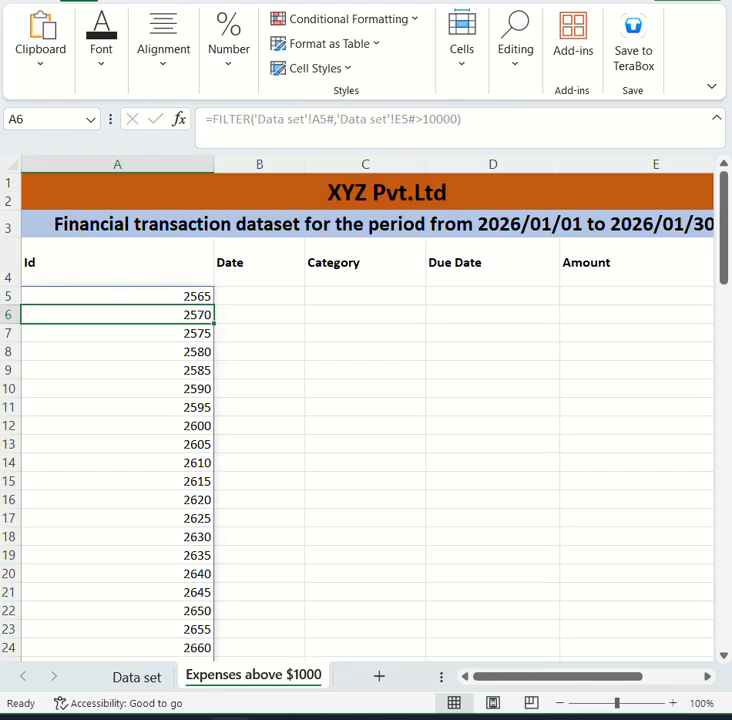
pyautogui.click(126, 333)
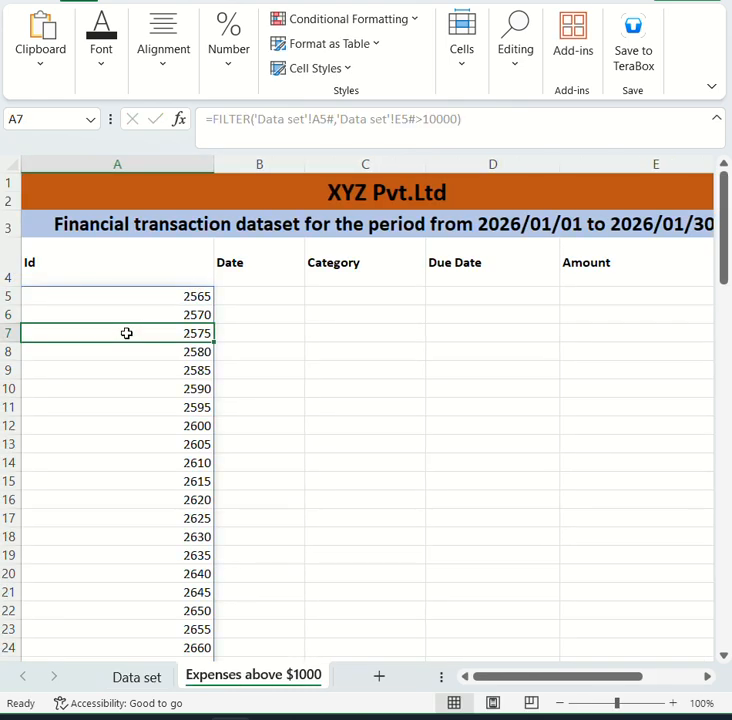
# Step: Step through the filtered results in the Id column from A5 down, checking the formula shown for each cell
pyautogui.click(118, 309)
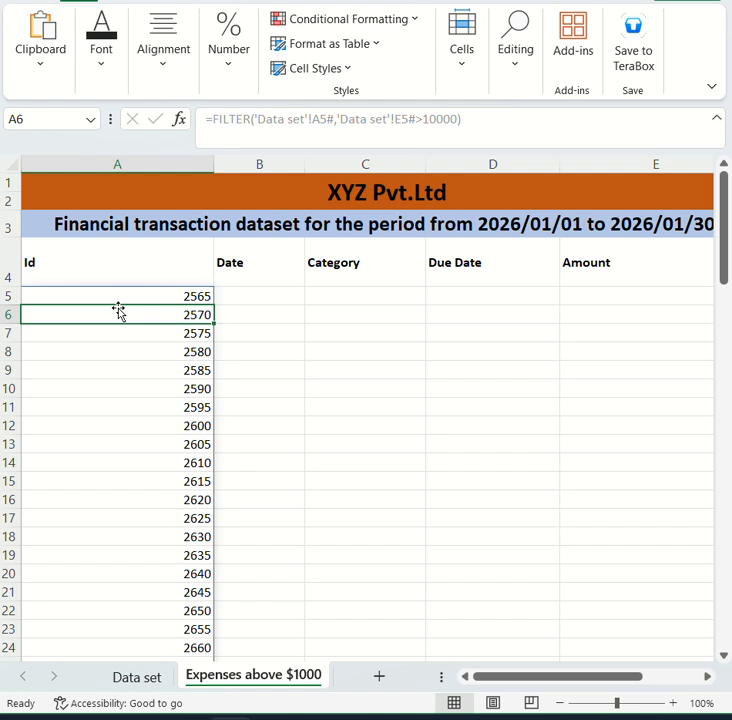
pyautogui.press('Down')
pyautogui.press('Down')
pyautogui.press('Down')
pyautogui.press('Up')
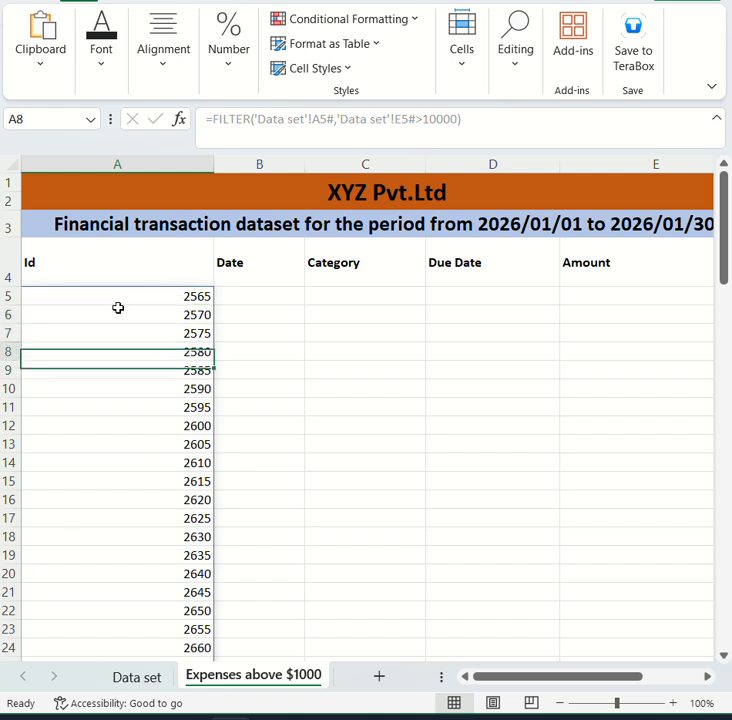
pyautogui.press('Up')
pyautogui.press('Down')
pyautogui.press('Down')
pyautogui.press('Down')
pyautogui.press('Down')
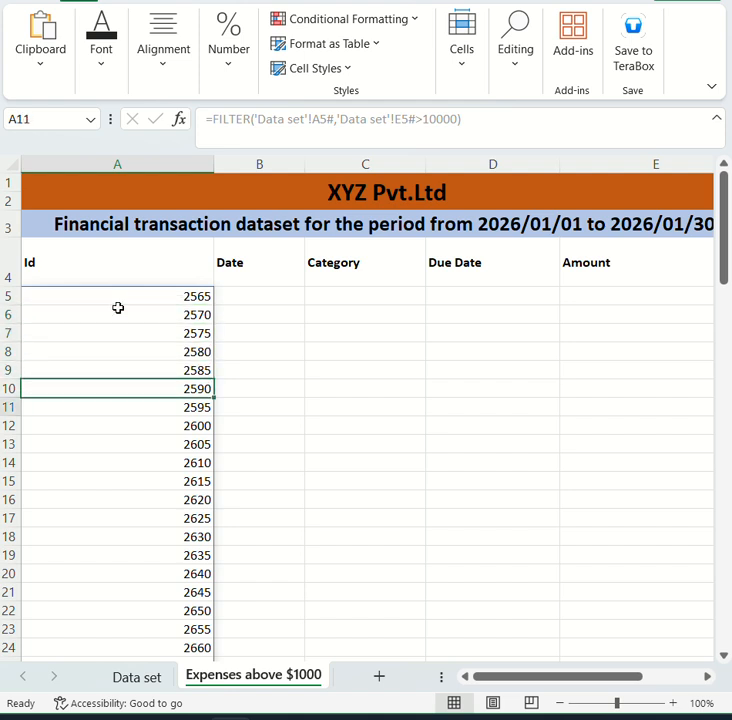
pyautogui.press('Down')
pyautogui.press('Down')
pyautogui.press('Down')
pyautogui.press('Up')
pyautogui.press('Up')
pyautogui.press('Up')
pyautogui.press('Up')
pyautogui.press('Up')
pyautogui.press('Up')
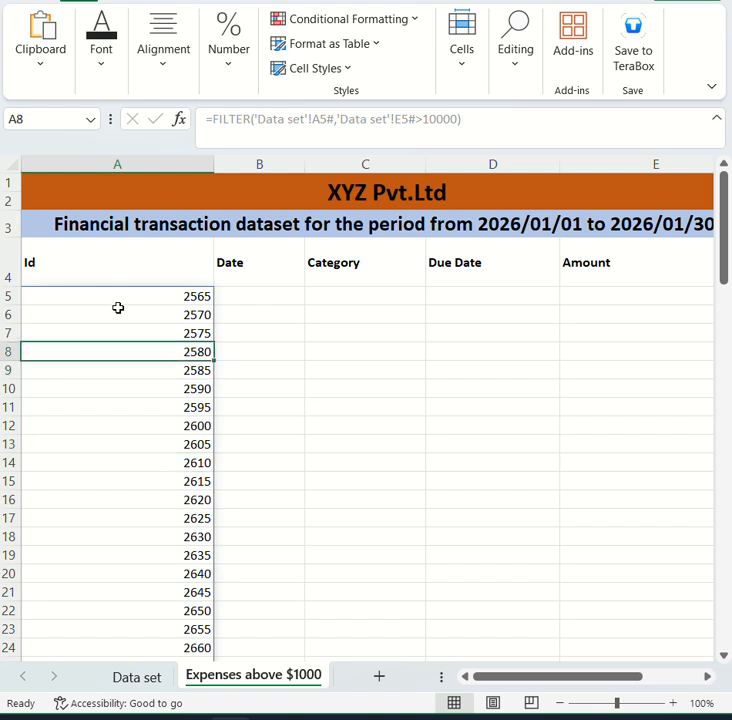
pyautogui.press('Down')
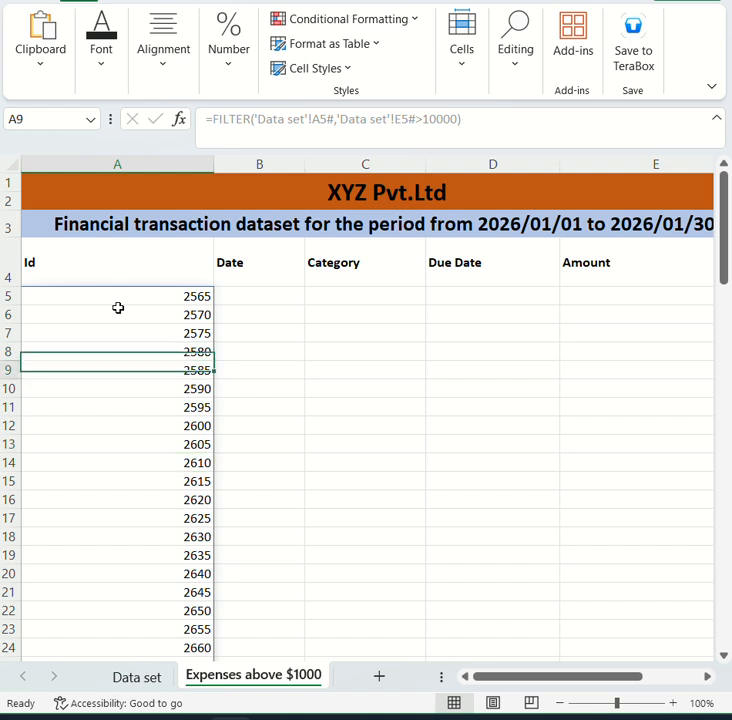
pyautogui.press('Down')
pyautogui.press('Down')
pyautogui.press('Down')
pyautogui.press('Down')
pyautogui.press('Up')
pyautogui.press('Up')
pyautogui.press('Up')
pyautogui.press('Up')
pyautogui.press('Up')
pyautogui.press('Up')
pyautogui.press('Up')
pyautogui.press('Up')
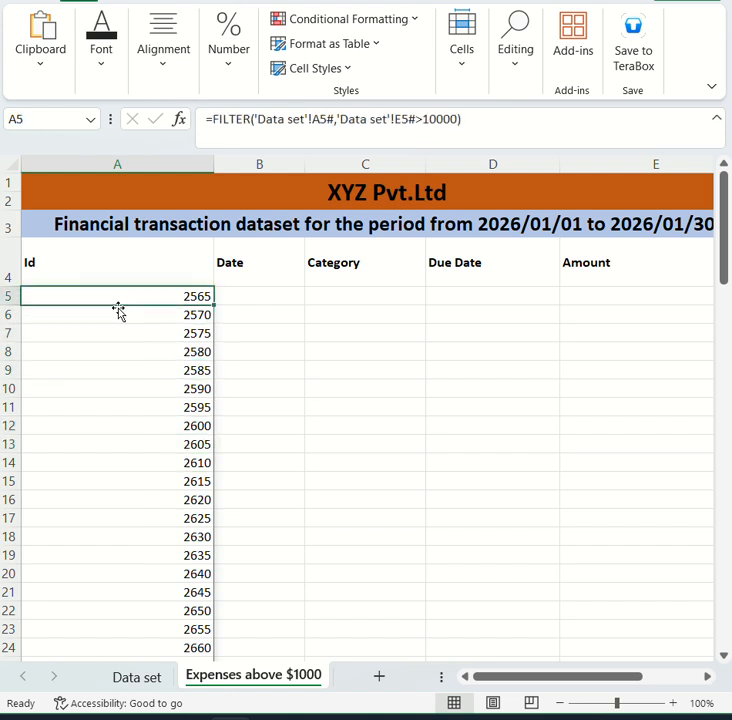
pyautogui.press('Down')
pyautogui.press('Down')
pyautogui.press('Down')
pyautogui.press('Up')
pyautogui.press('Up')
pyautogui.press('Down')
pyautogui.press('Down')
pyautogui.press('Down')
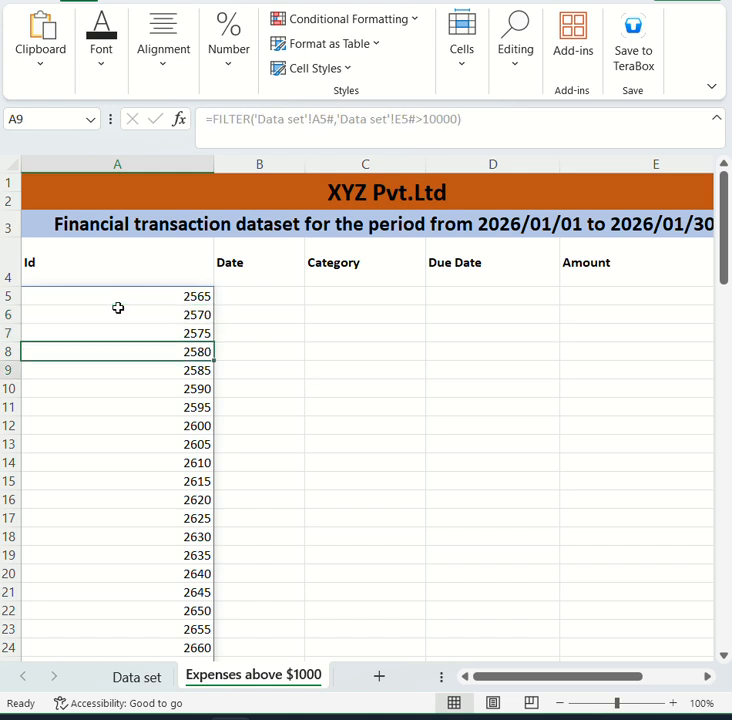
pyautogui.press('Down')
pyautogui.press('Down')
pyautogui.press('Up')
pyautogui.press('Up')
pyautogui.press('Up')
pyautogui.press('Up')
pyautogui.press('Up')
pyautogui.press('Up')
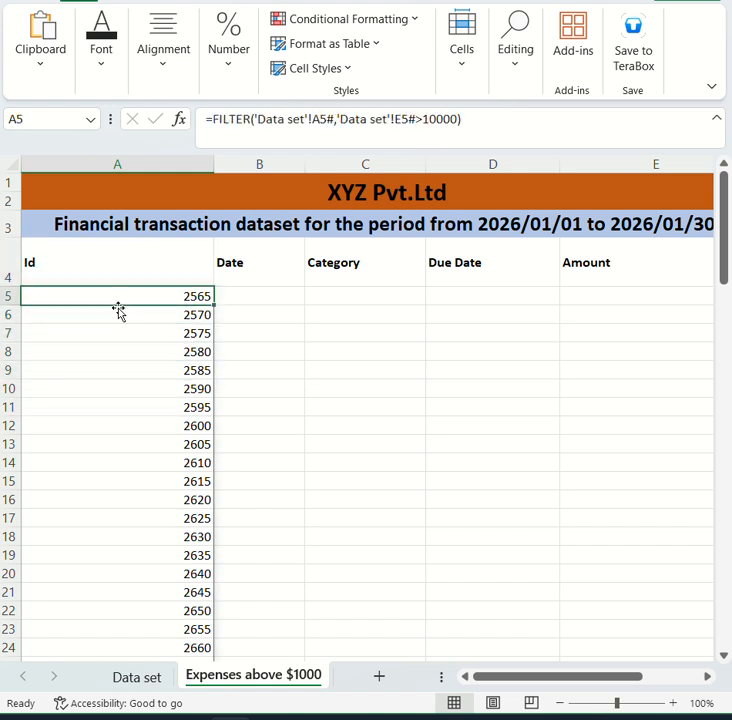
pyautogui.press('Down')
pyautogui.press('Down')
pyautogui.press('Down')
pyautogui.press('Up')
pyautogui.press('Up')
pyautogui.press('Up')
pyautogui.click(317, 718)
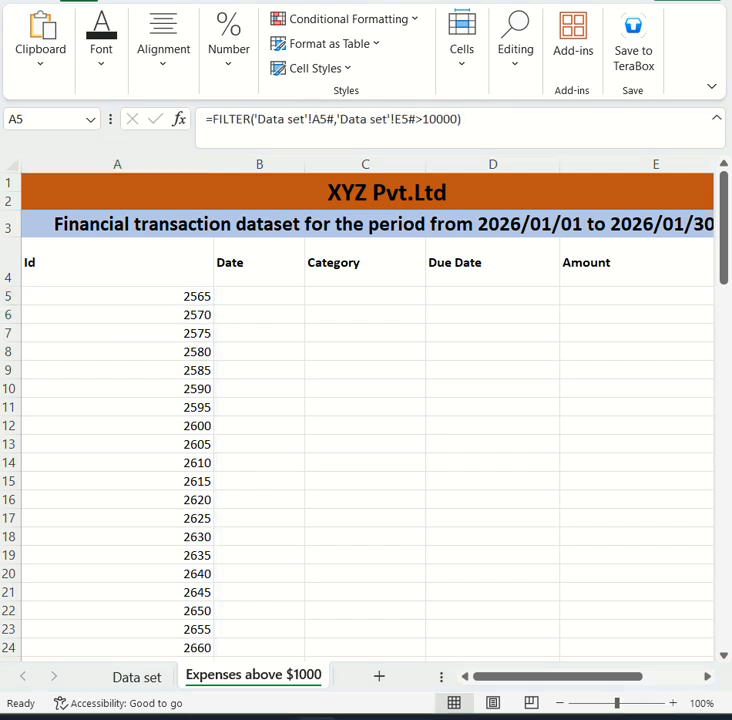
pyautogui.click(163, 301)
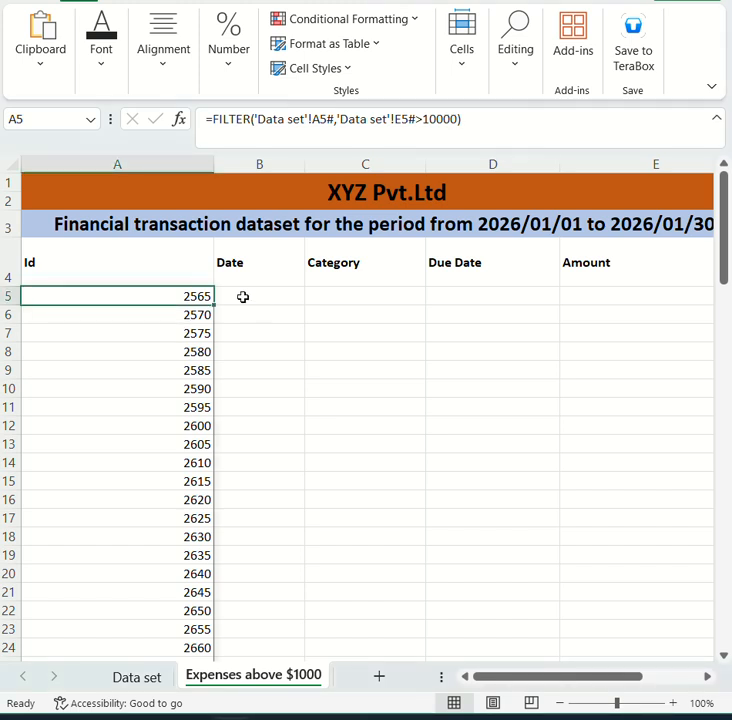
# Step: Begin a FILTER formula in B5 under Date, with the Data set sheet's Date values 'Data set'!B5:B65 as the array
pyautogui.click(218, 291)
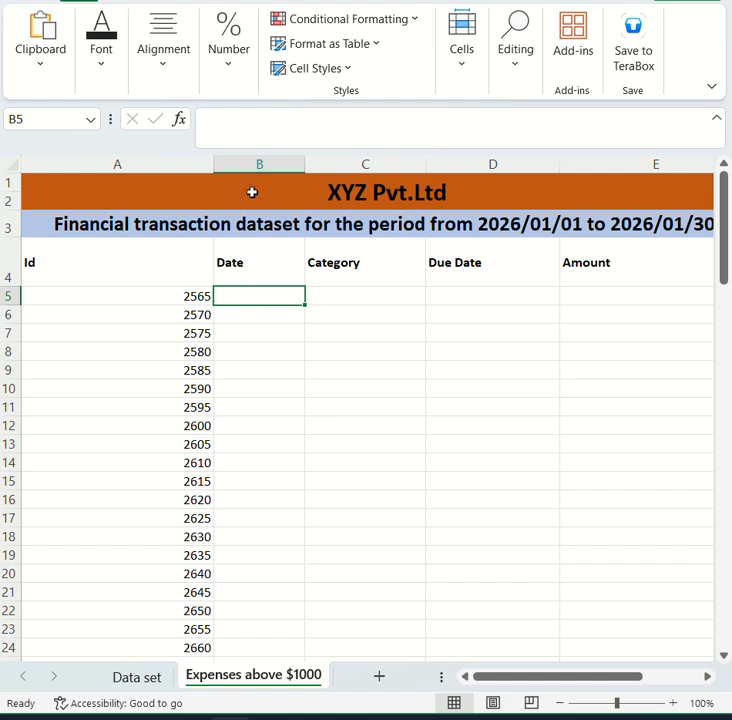
pyautogui.doubleClick(244, 295)
pyautogui.write('=fil')
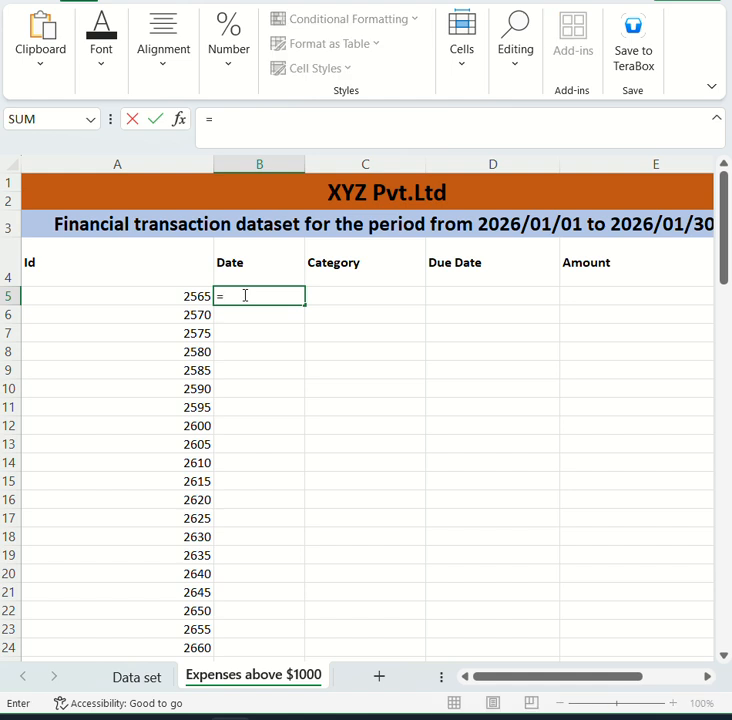
pyautogui.press('Tab')
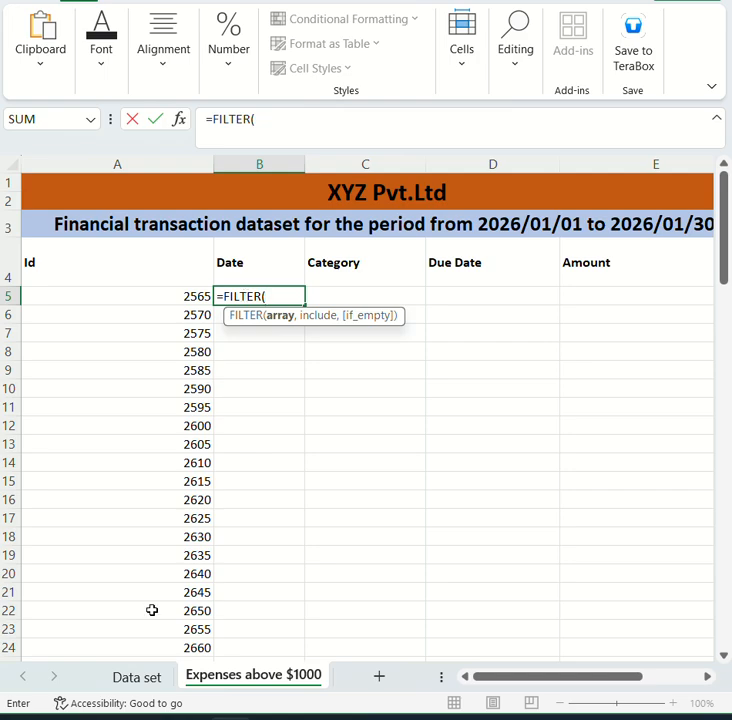
pyautogui.click(120, 686)
pyautogui.scroll(14, 111, 471)
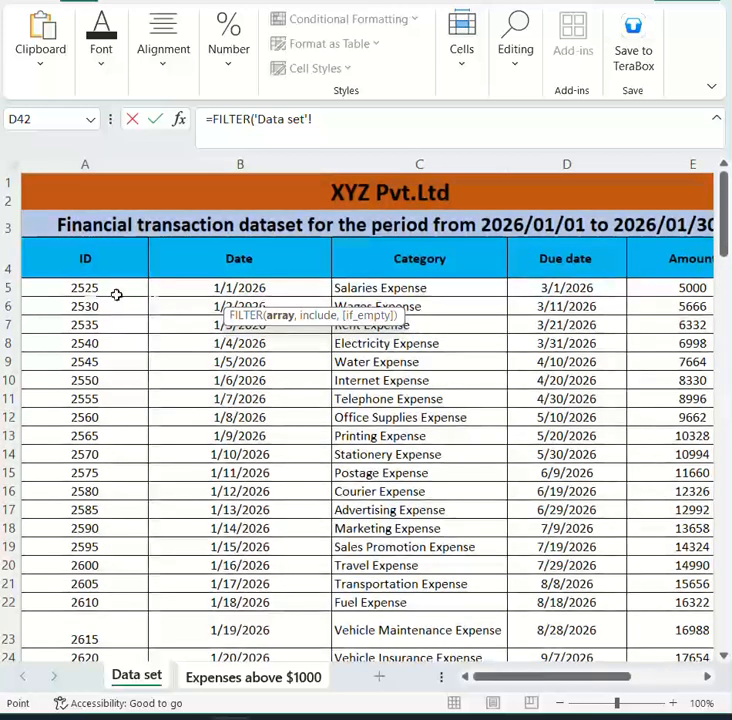
pyautogui.click(199, 295)
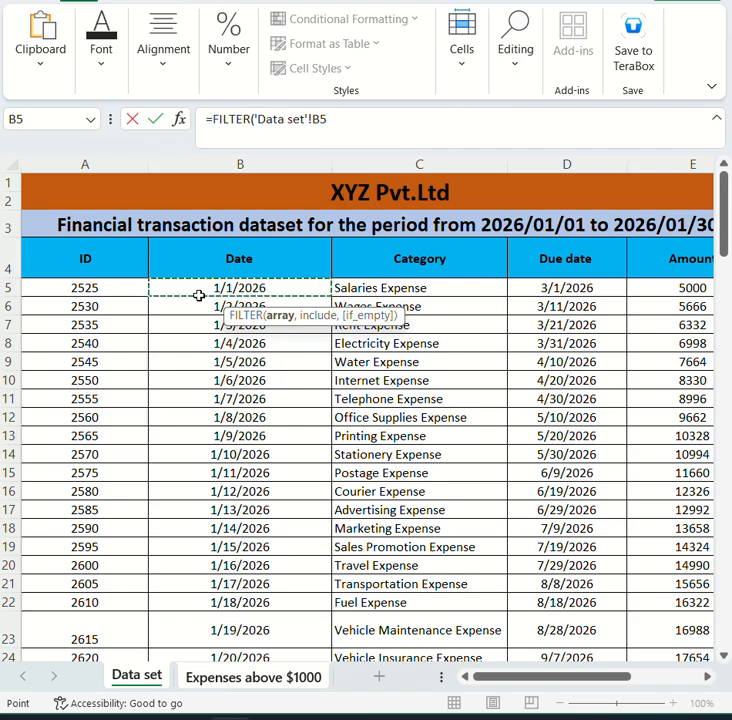
pyautogui.hotkey('ctrl', 'shift', 'Down')
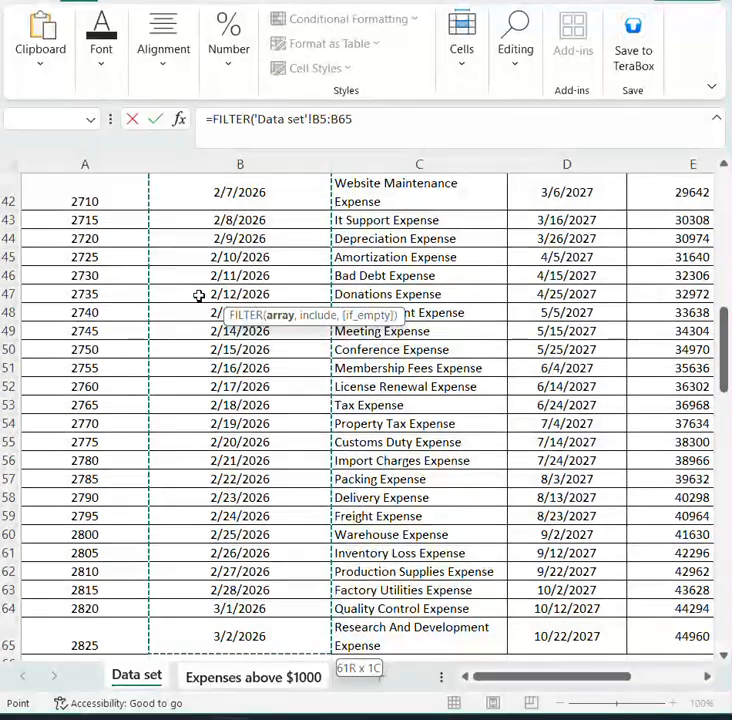
pyautogui.write(',')
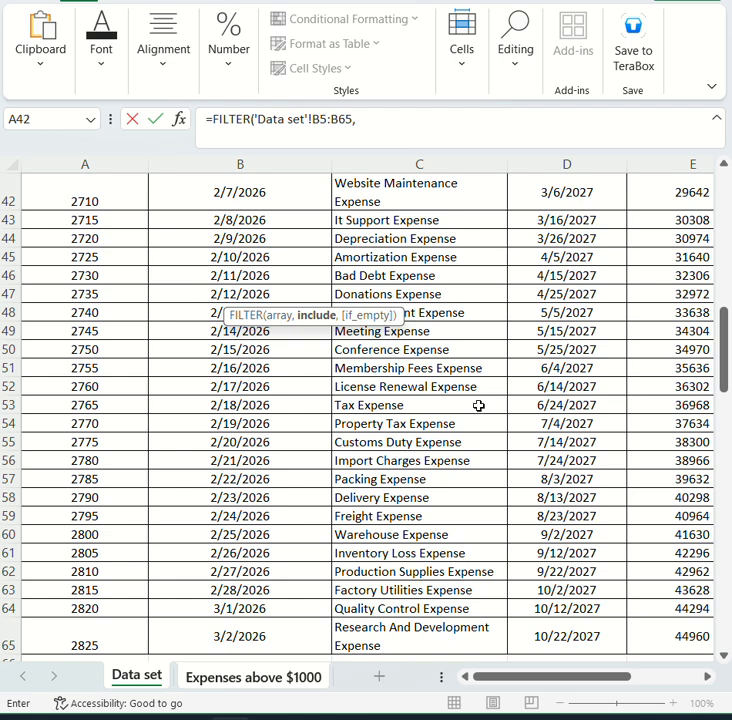
# Step: Complete the Date column's FILTER formula with the include condition 'Data set'!E5#>10000, based on the Data set sheet's Amount column
pyautogui.click(240, 680)
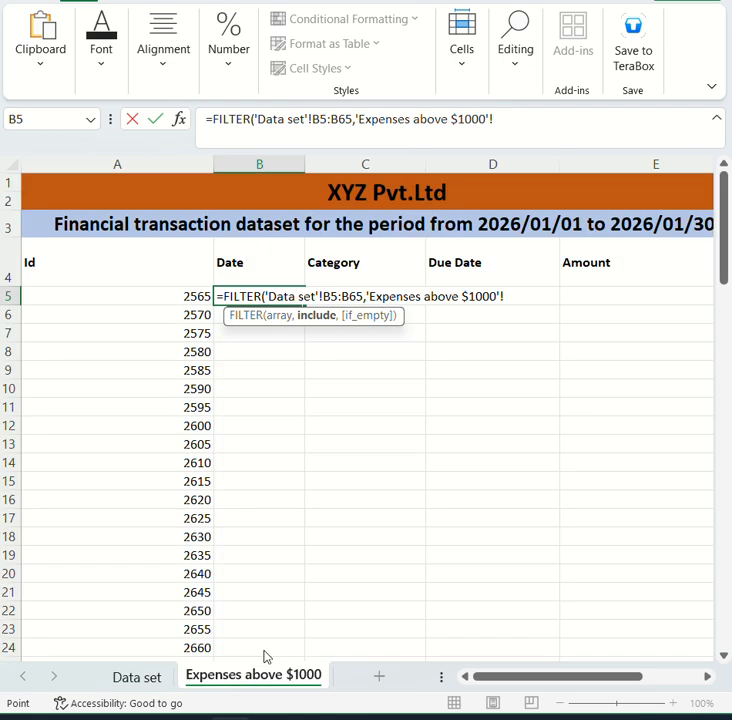
pyautogui.hscroll(4, 300, 600)
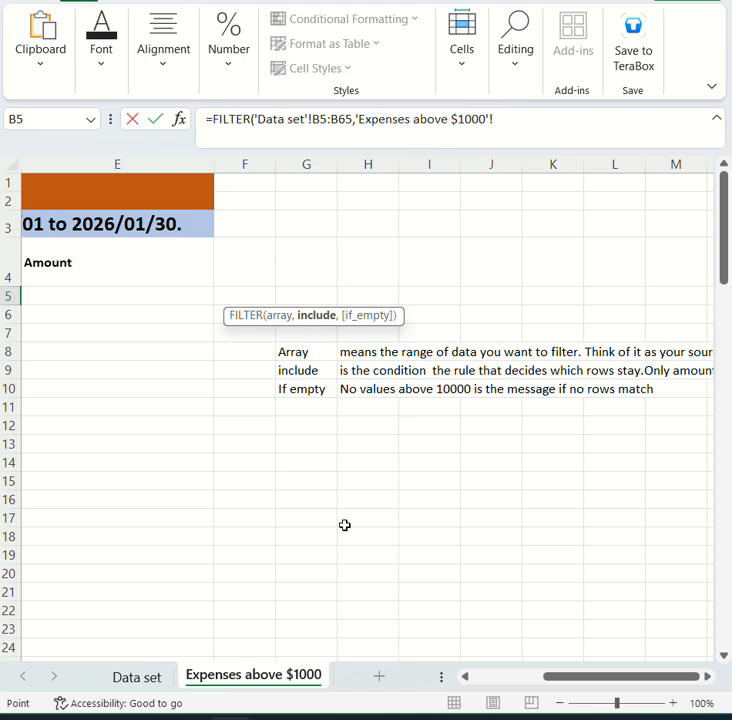
pyautogui.hscroll(1, 344, 525)
pyautogui.hscroll(3, 344, 525)
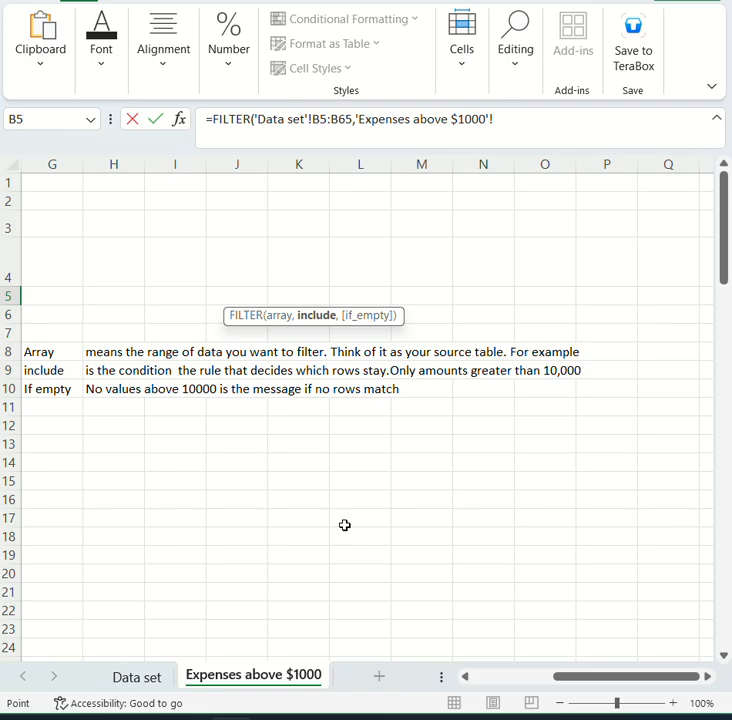
pyautogui.click(136, 677)
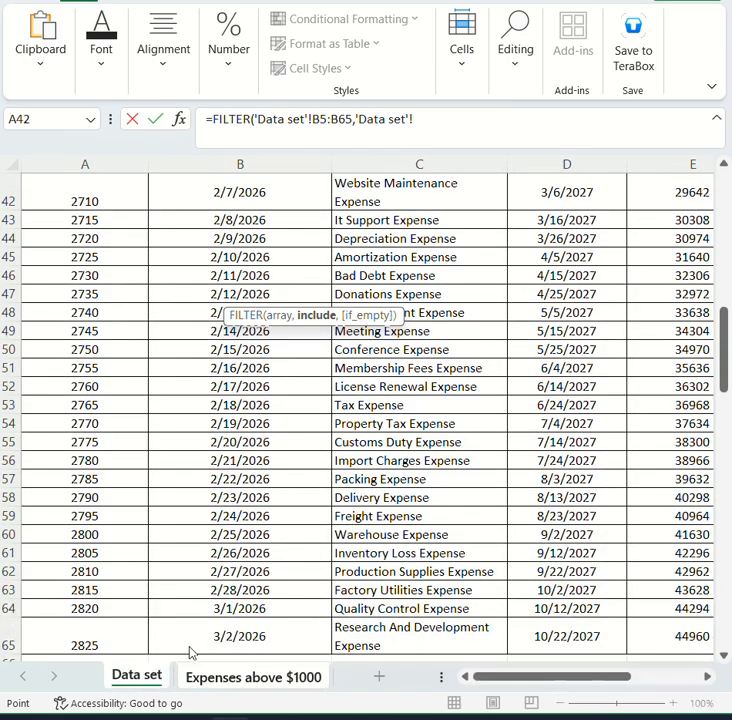
pyautogui.scroll(14, 389, 508)
pyautogui.hscroll(3, 390, 510)
pyautogui.hscroll(2, 390, 509)
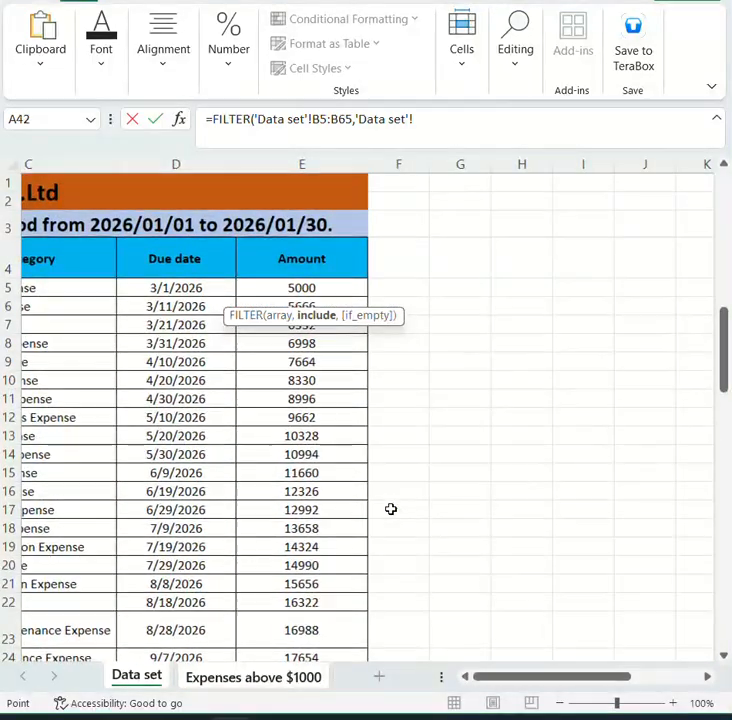
pyautogui.hscroll(-1, 378, 330)
pyautogui.click(394, 289)
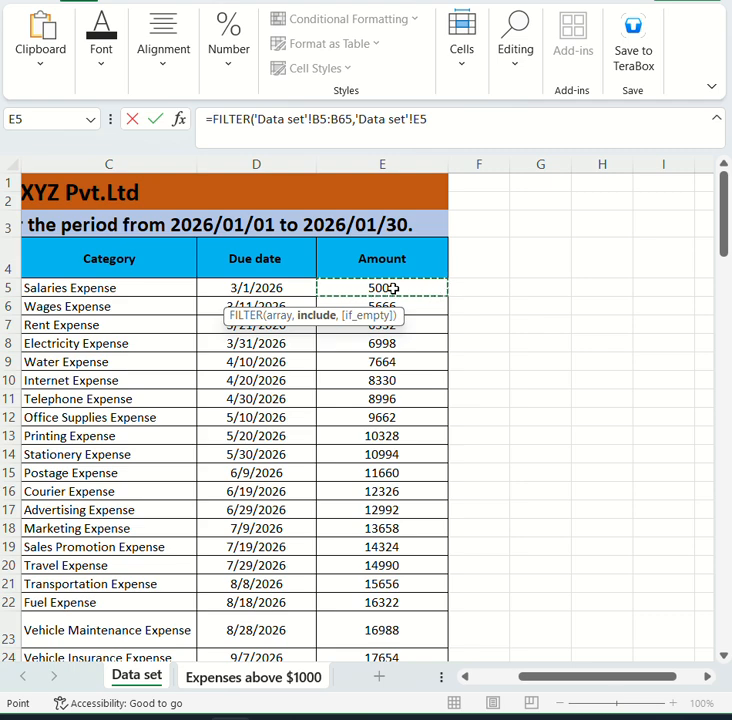
pyautogui.hotkey('shift', 'Down')
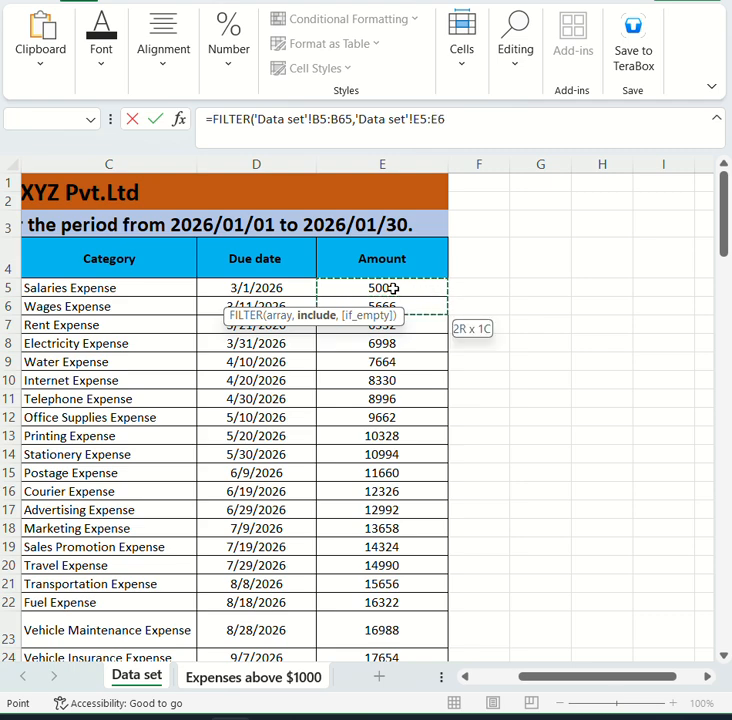
pyautogui.hotkey('ctrl', 'shift', 'Down')
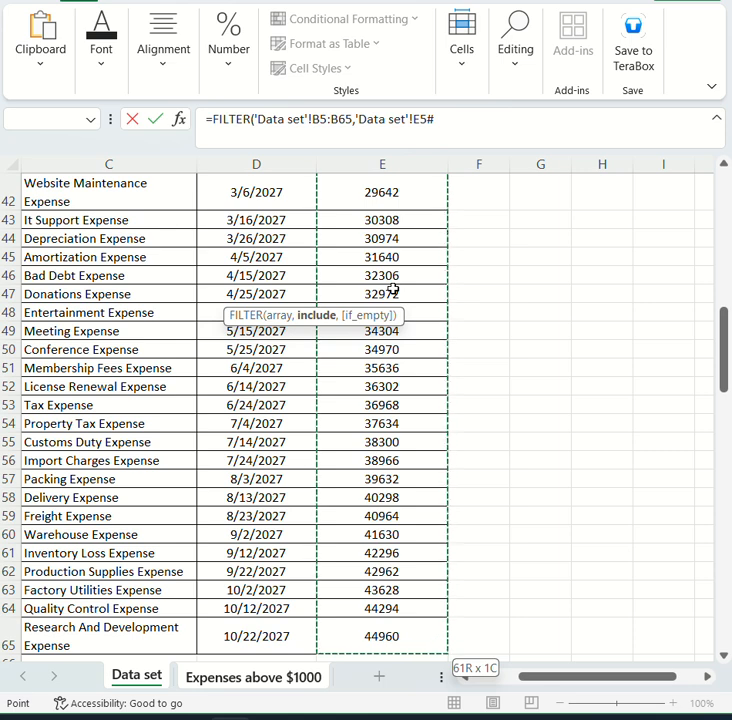
pyautogui.write('>')
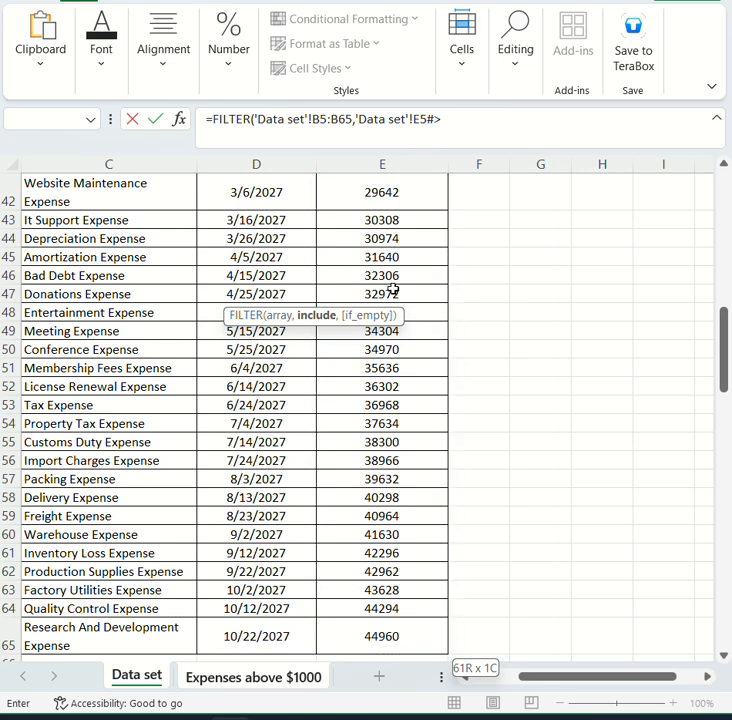
pyautogui.write('10000)')
pyautogui.press('Return')
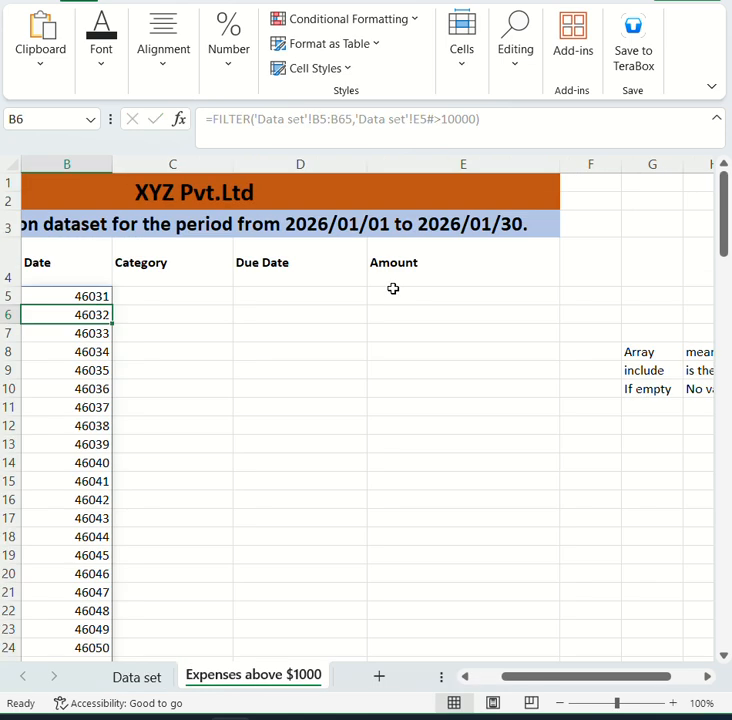
# Step: Format all filtered values in the Date column, starting at B5, as Short Date
pyautogui.hscroll(-2, 393, 288)
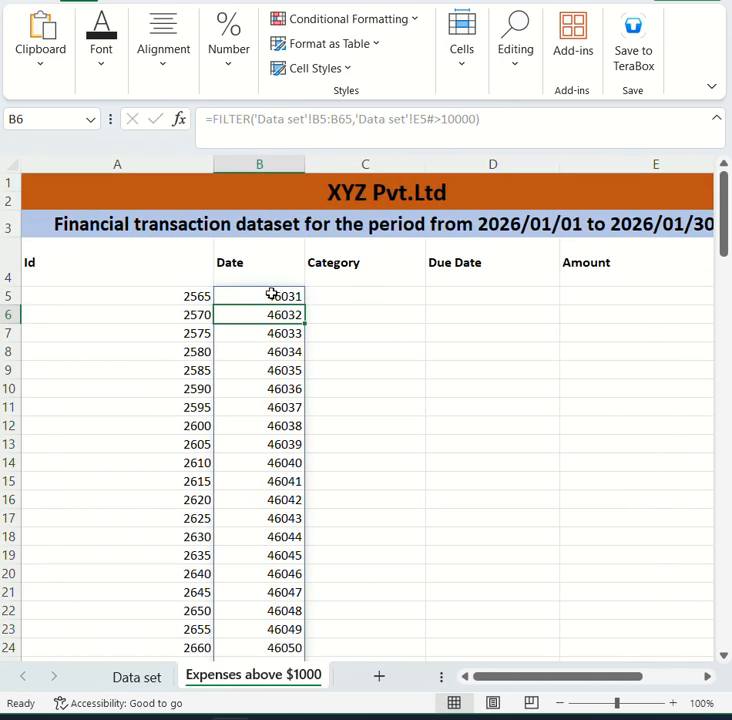
pyautogui.click(243, 291)
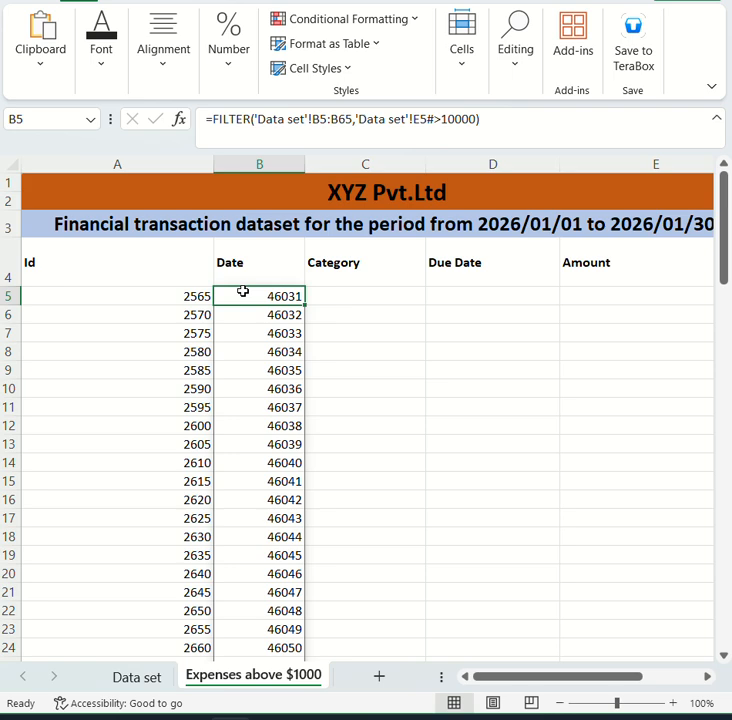
pyautogui.hotkey('ctrl', 'shift', 'Down')
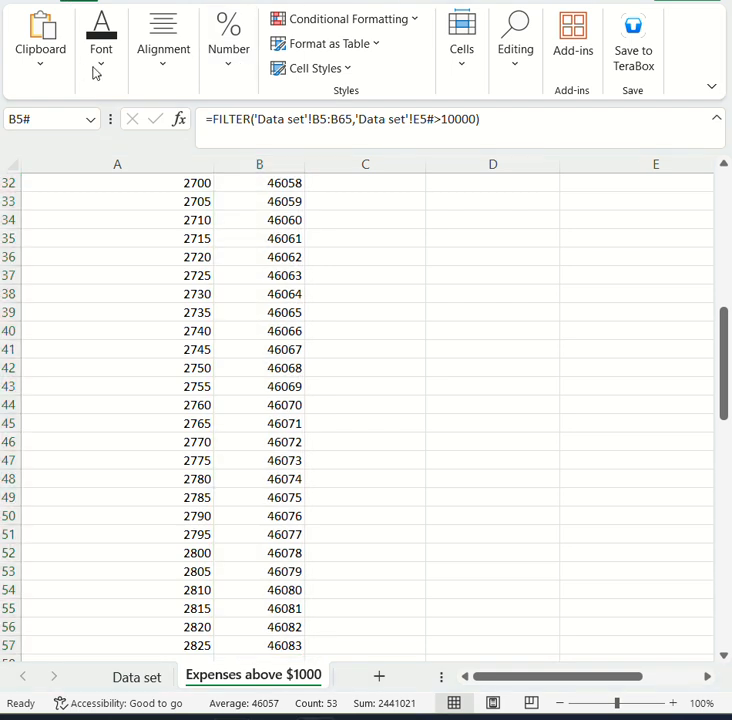
pyautogui.click(230, 77)
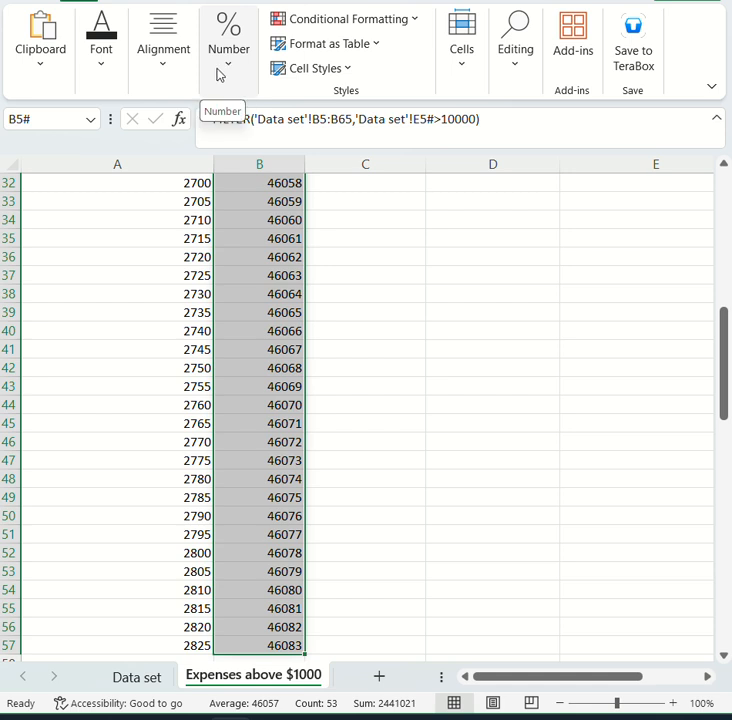
pyautogui.click(226, 70)
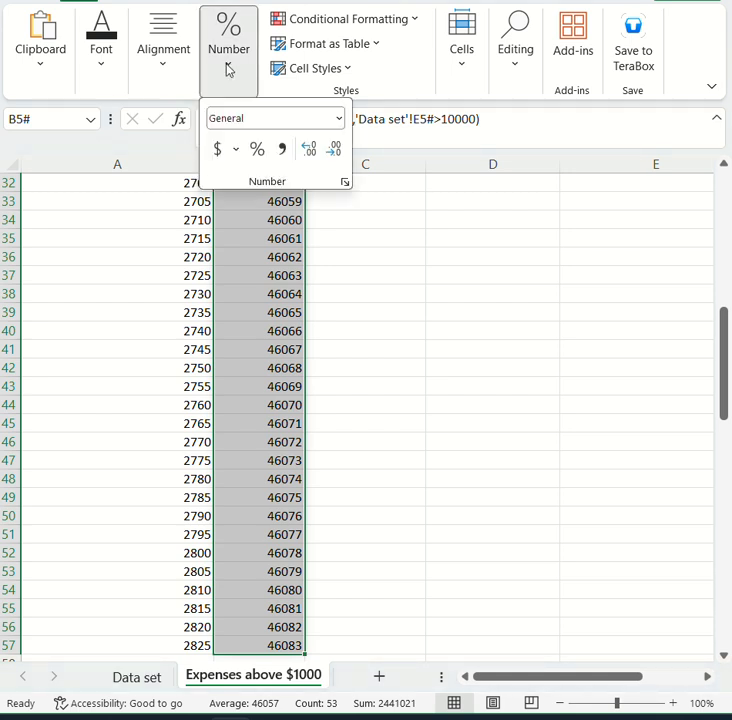
pyautogui.click(338, 120)
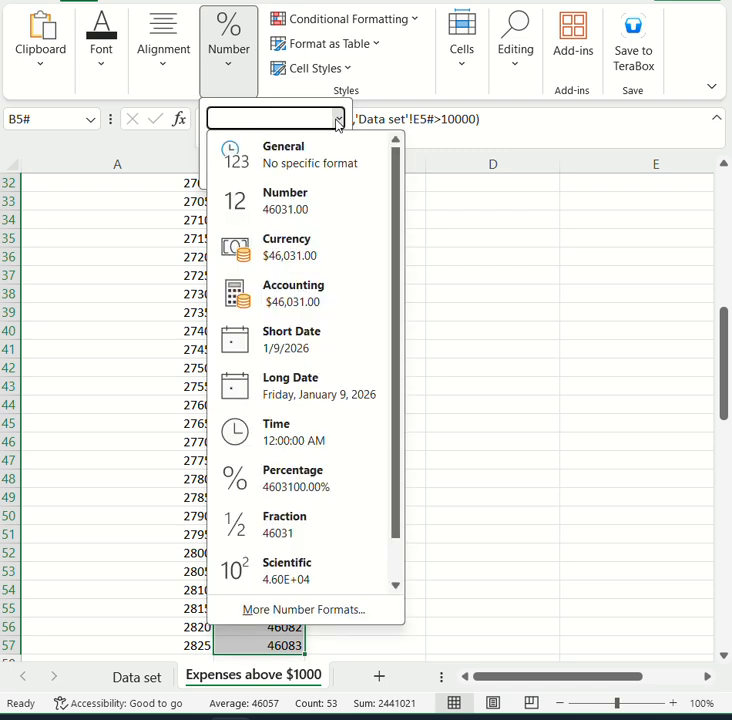
pyautogui.click(318, 343)
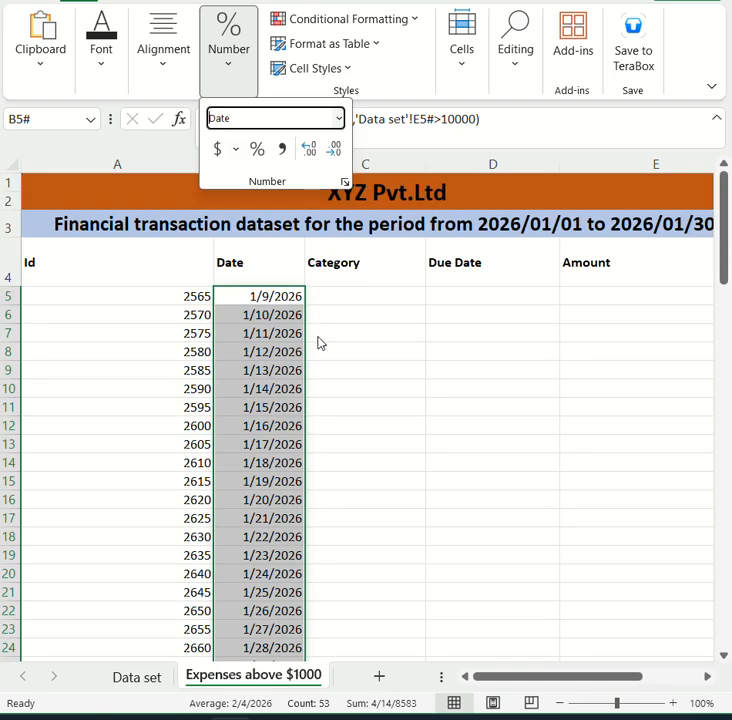
pyautogui.click(277, 316)
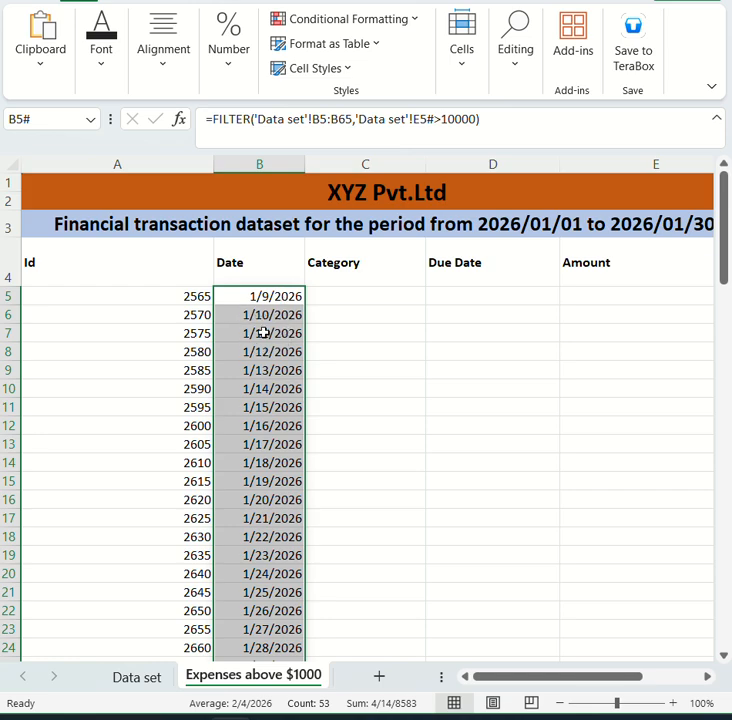
# Step: Check the filtered dates in the Date column from B7 down to the last row
pyautogui.click(258, 332)
pyautogui.scroll(-5, 255, 330)
pyautogui.scroll(-9, 254, 330)
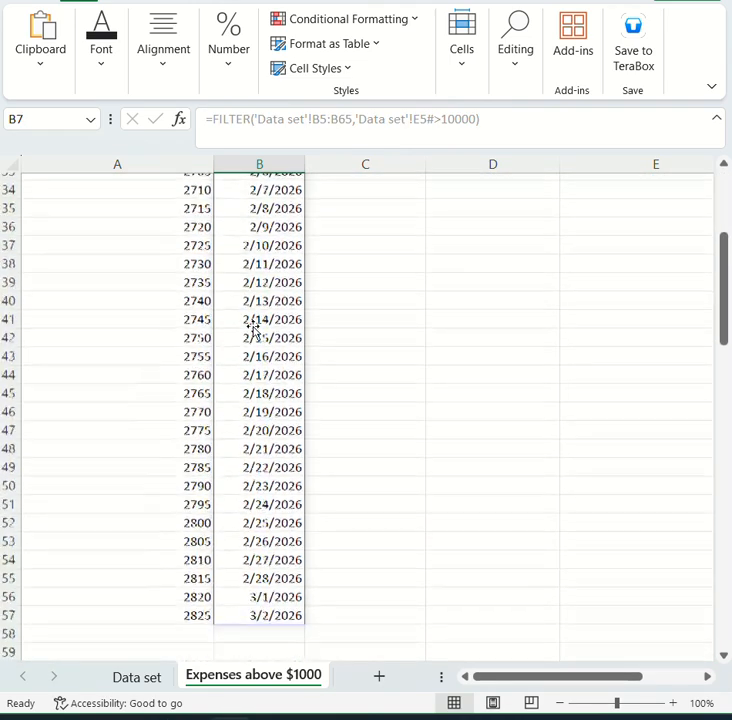
pyautogui.scroll(14, 253, 330)
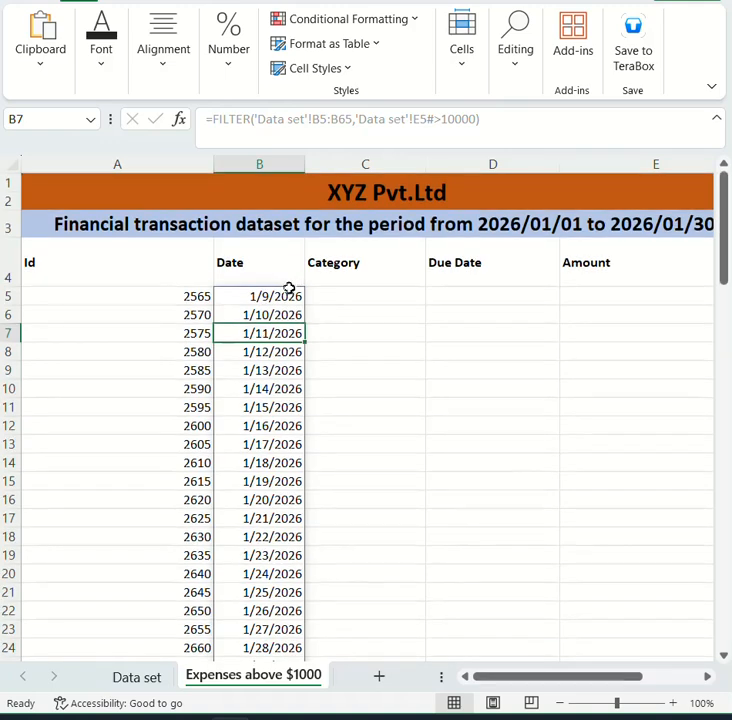
# Step: Begin a FILTER formula in C5 under Category, with the Data set sheet's Category values 'Data set'!C5:C65 as the array
pyautogui.click(284, 296)
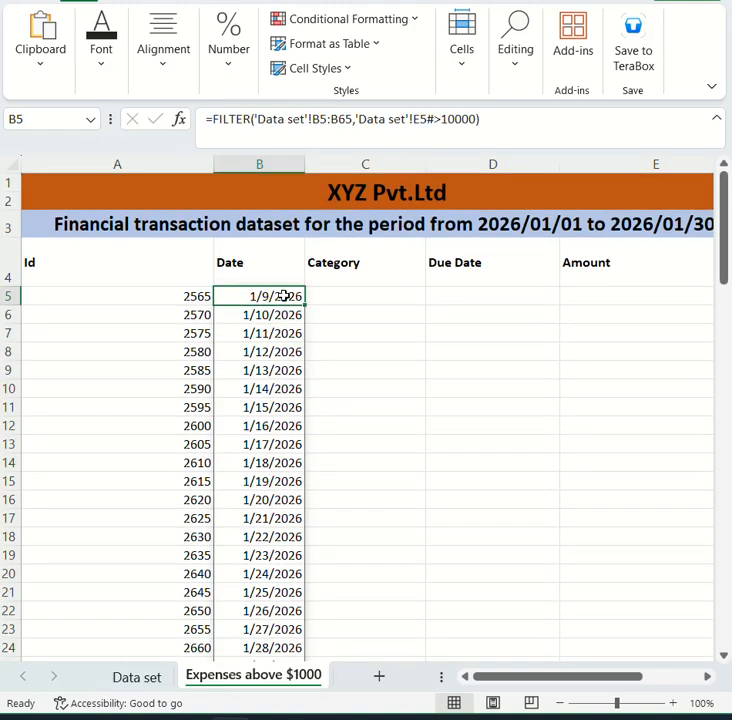
pyautogui.press('Right')
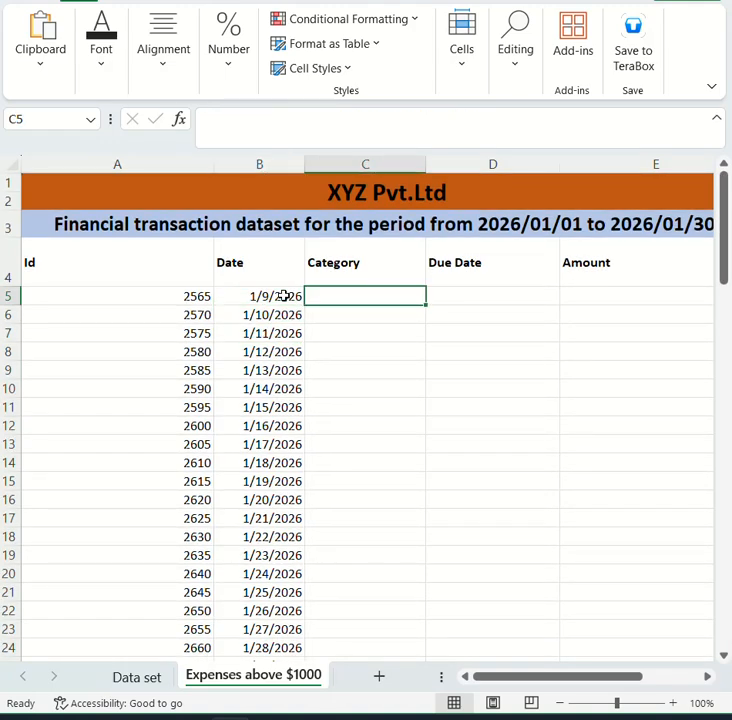
pyautogui.write('=fil')
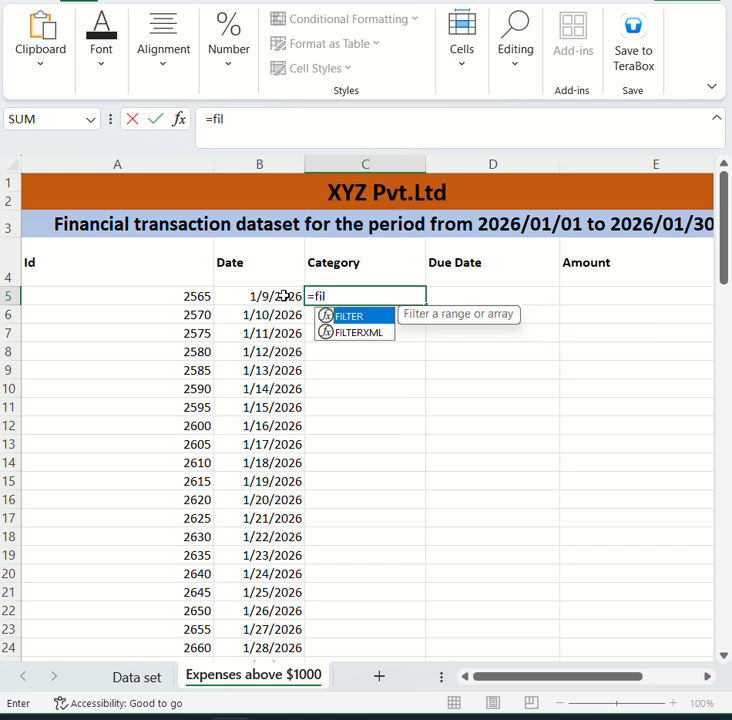
pyautogui.press('Tab')
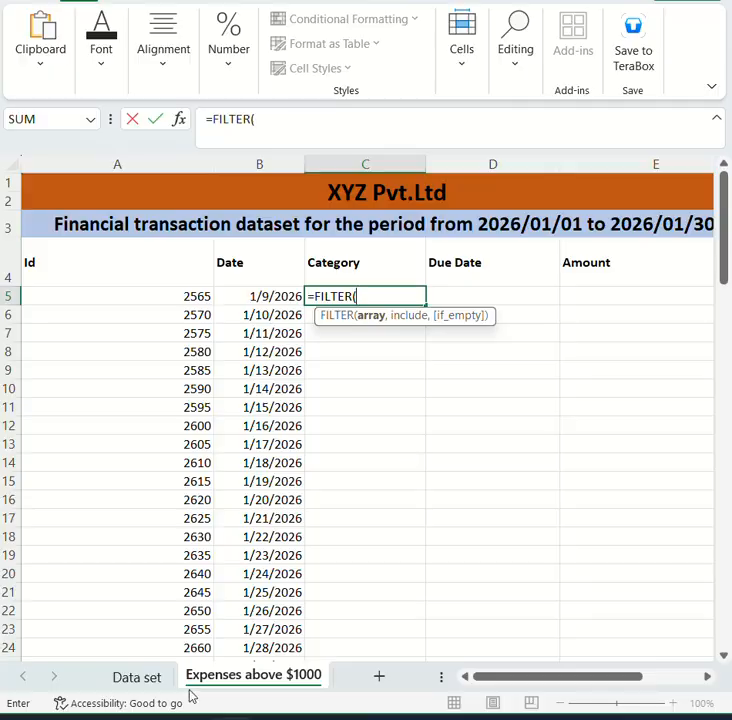
pyautogui.click(124, 679)
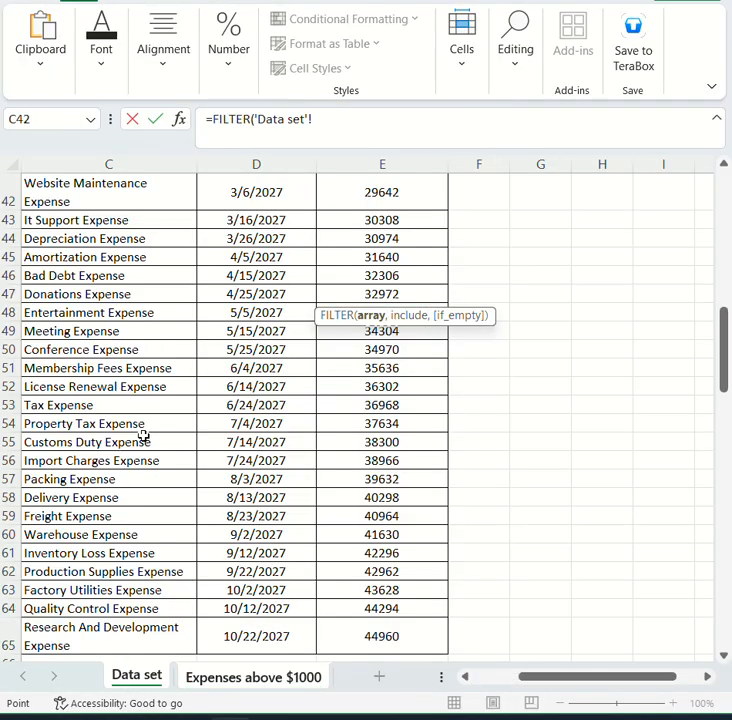
pyautogui.scroll(13, 143, 436)
pyautogui.hscroll(-2, 143, 436)
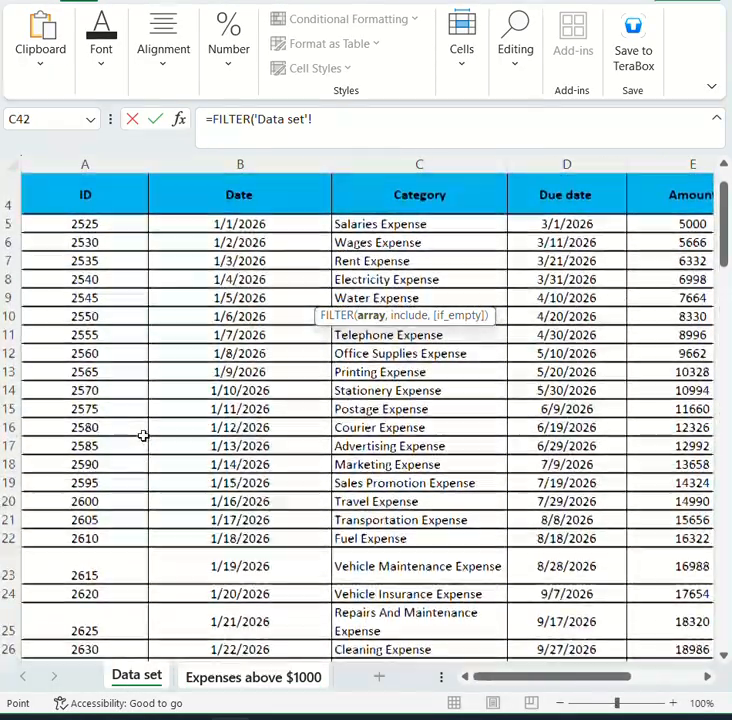
pyautogui.scroll(1, 144, 436)
pyautogui.click(413, 288)
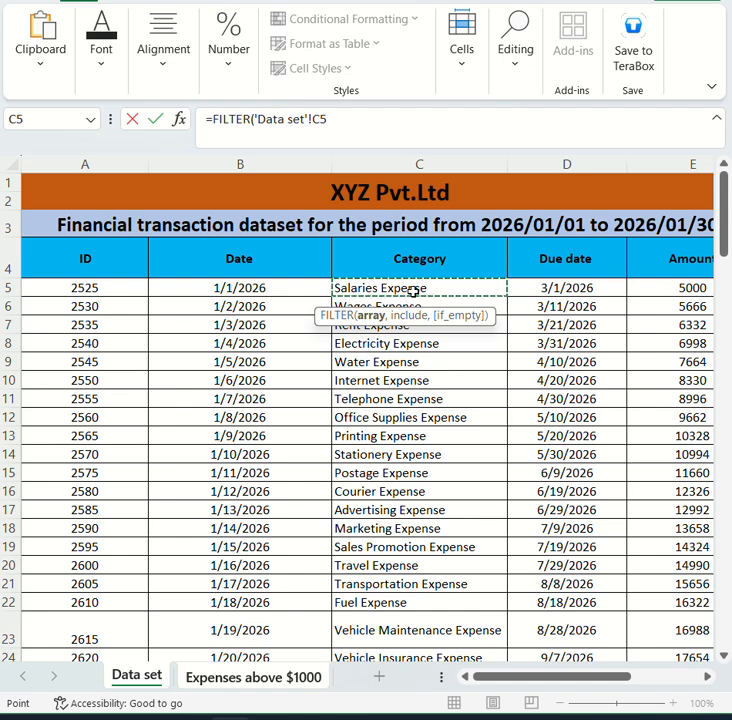
pyautogui.hotkey('ctrl', 'shift', 'Down')
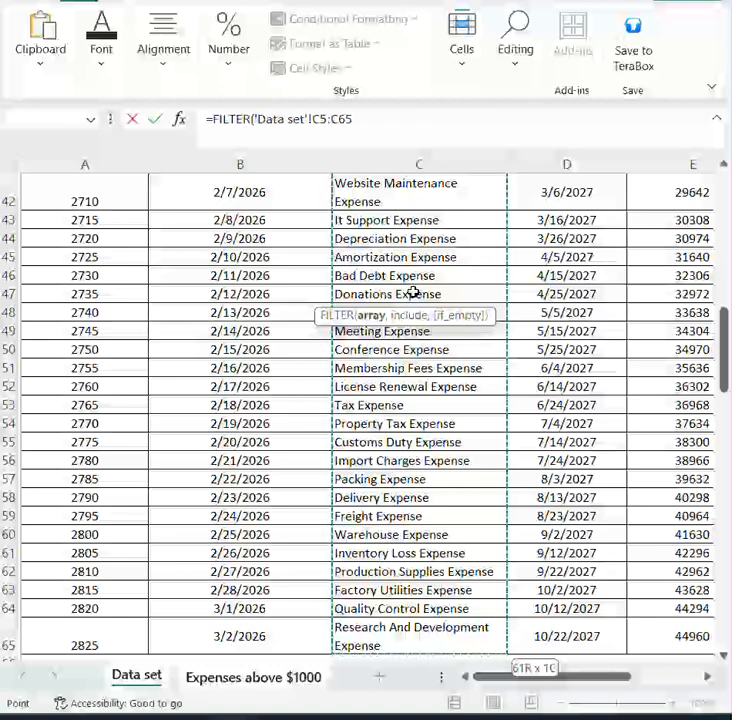
pyautogui.write(',')
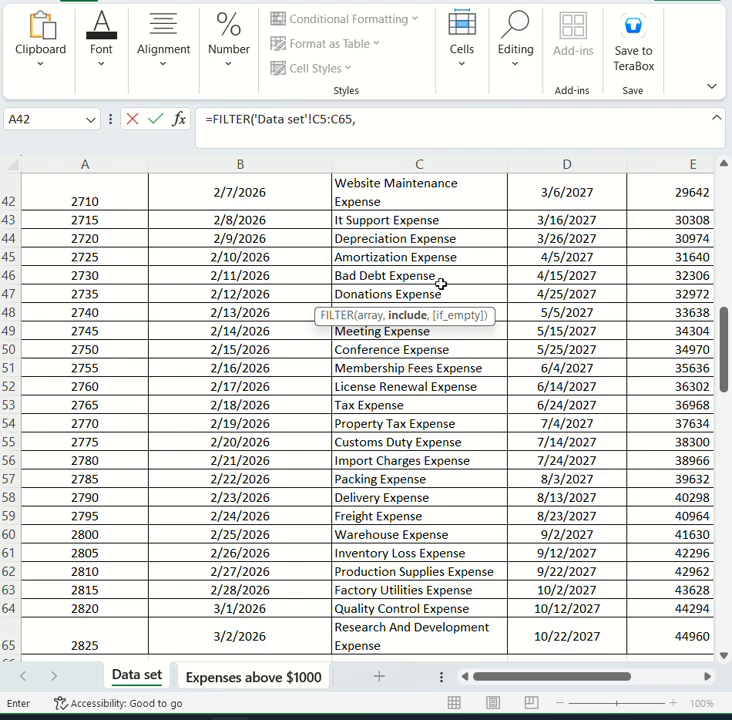
# Step: Complete the Category column's FILTER formula with the include condition 'Data set'!E5#>10000, based on the Data set sheet's Amount column
pyautogui.scroll(15, 440, 284)
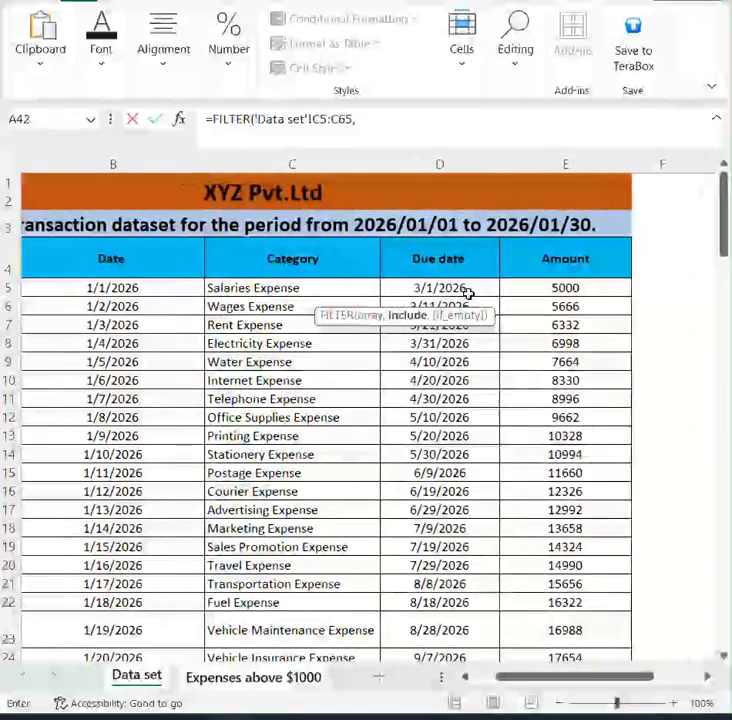
pyautogui.click(525, 290)
pyautogui.hotkey('ctrl', 'shift', 'Down')
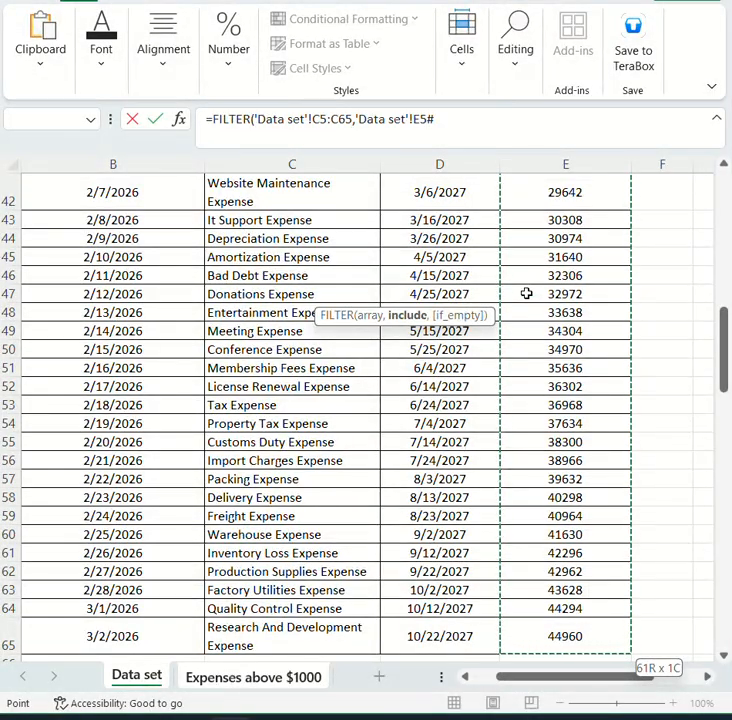
pyautogui.write('>')
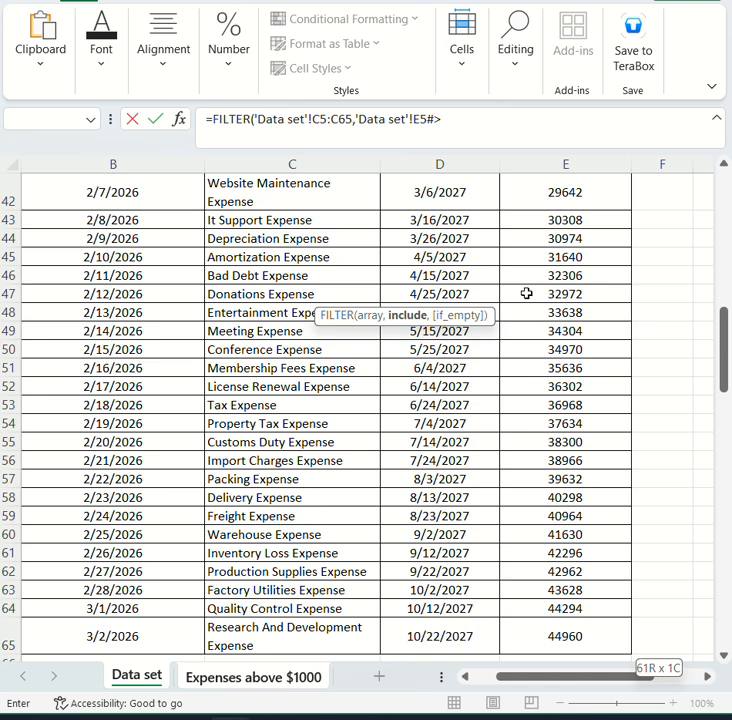
pyautogui.write('10000)')
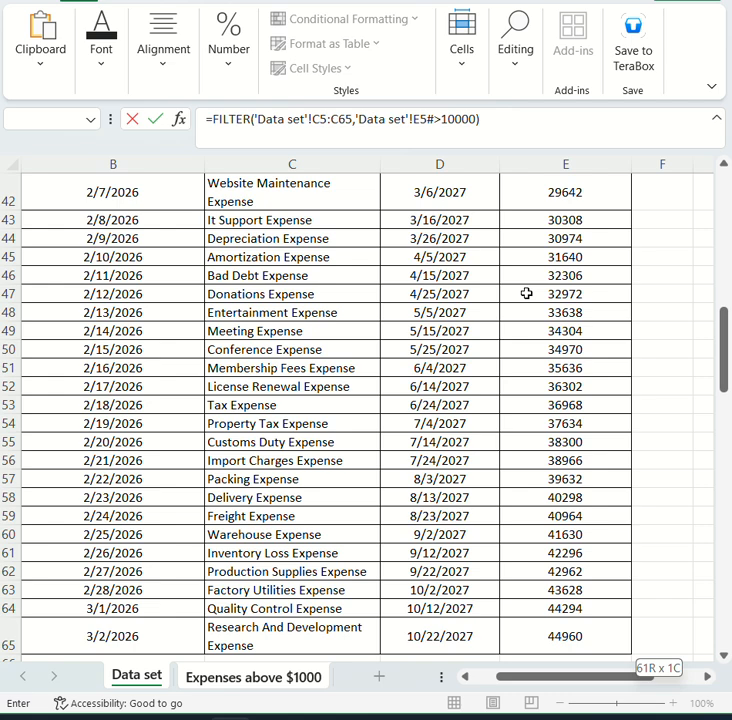
pyautogui.press('Return')
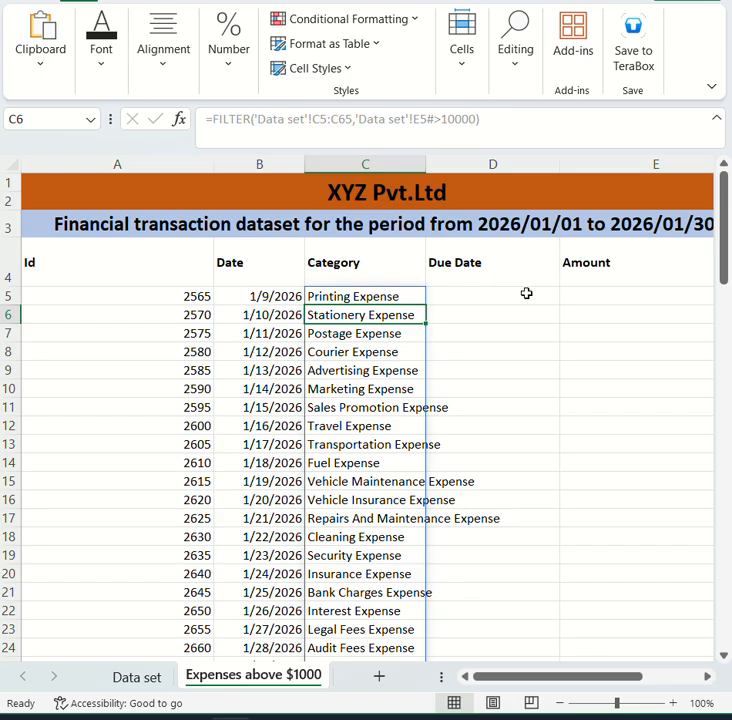
# Step: Check the filtered expense names in the Category column down to the last row and back to C5
pyautogui.click(378, 356)
pyautogui.scroll(-12, 343, 354)
pyautogui.scroll(6, 343, 354)
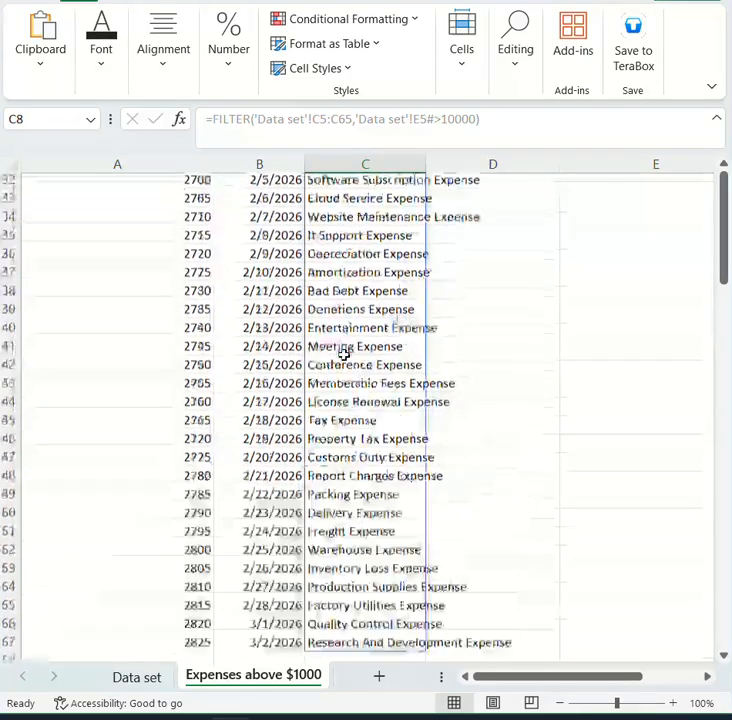
pyautogui.scroll(6, 343, 352)
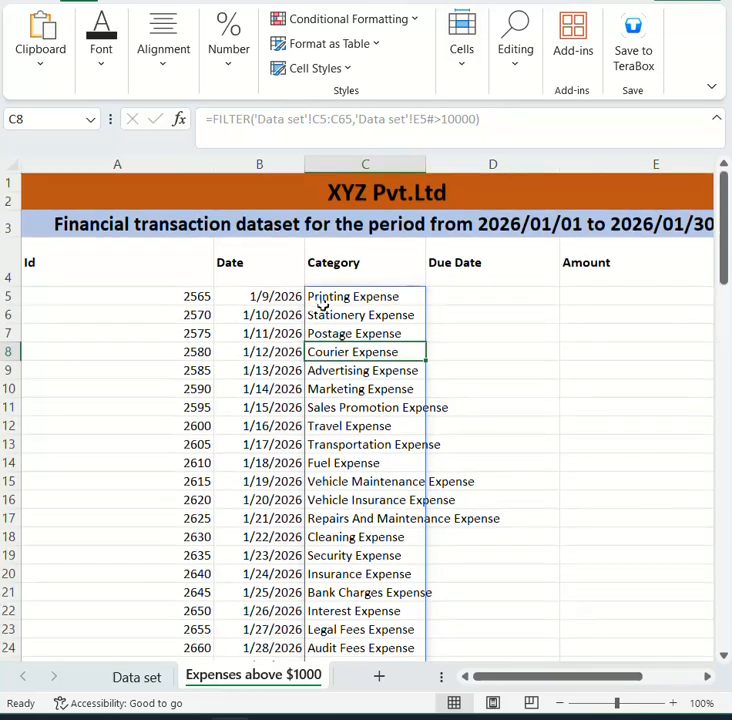
pyautogui.click(333, 300)
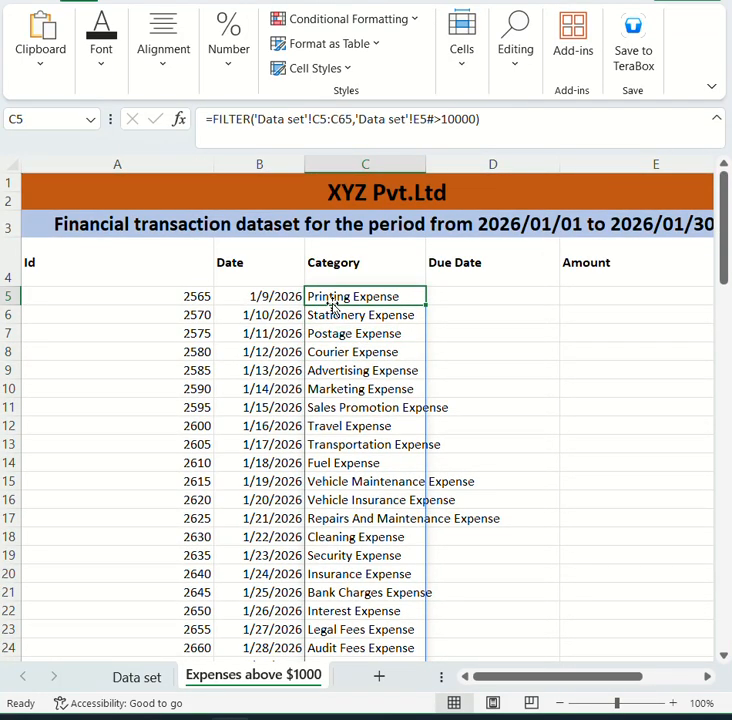
pyautogui.press('Right')
pyautogui.write('=')
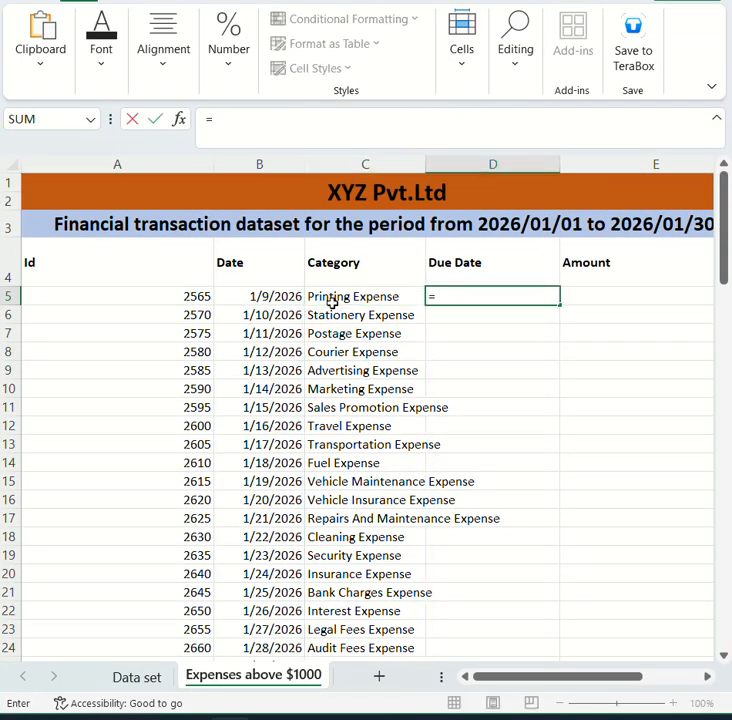
pyautogui.write('fi')
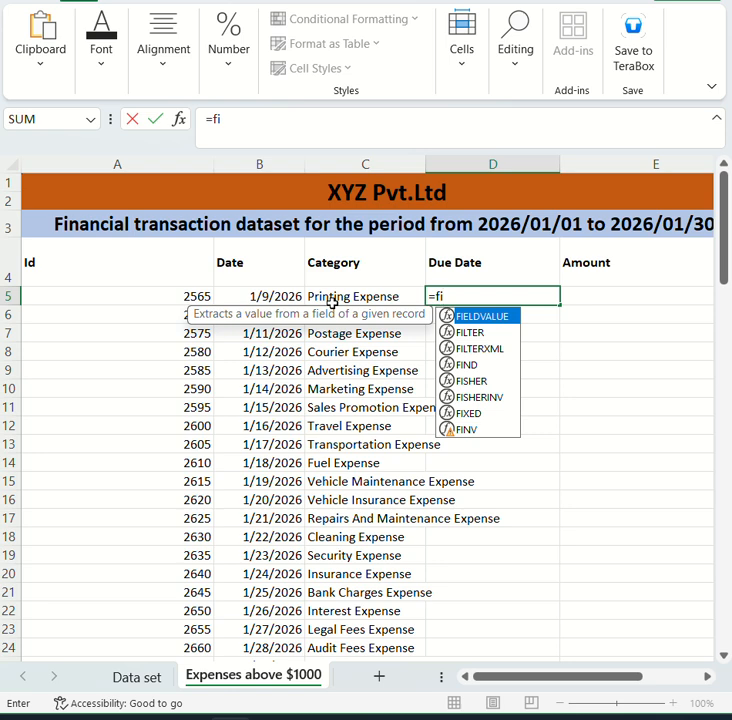
pyautogui.press('BackSpace')
pyautogui.press('BackSpace')
pyautogui.press('BackSpace')
pyautogui.press('Return')
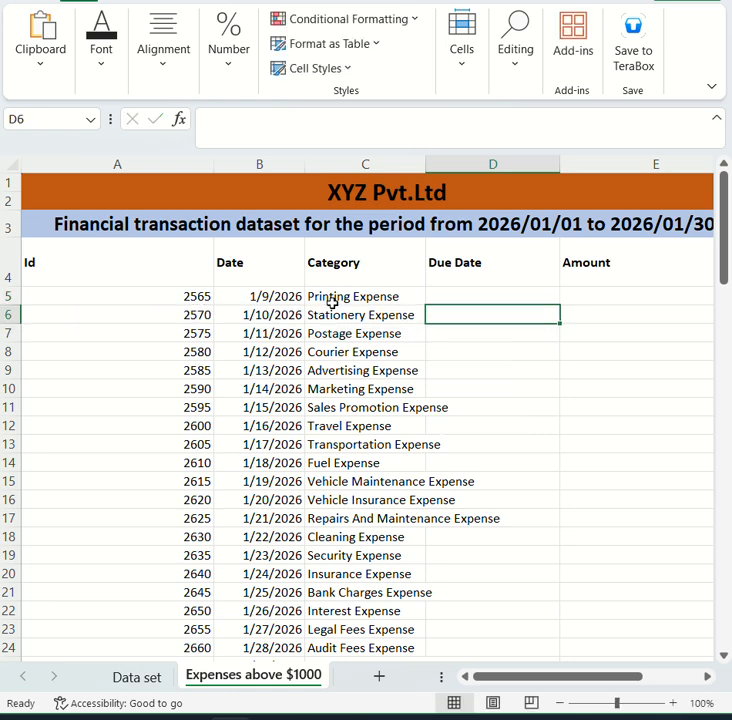
pyautogui.press('Up')
# Step: Copy the Category FILTER formula from C5 into D5 under Due Date and examine its array and include arguments
pyautogui.click(333, 303)
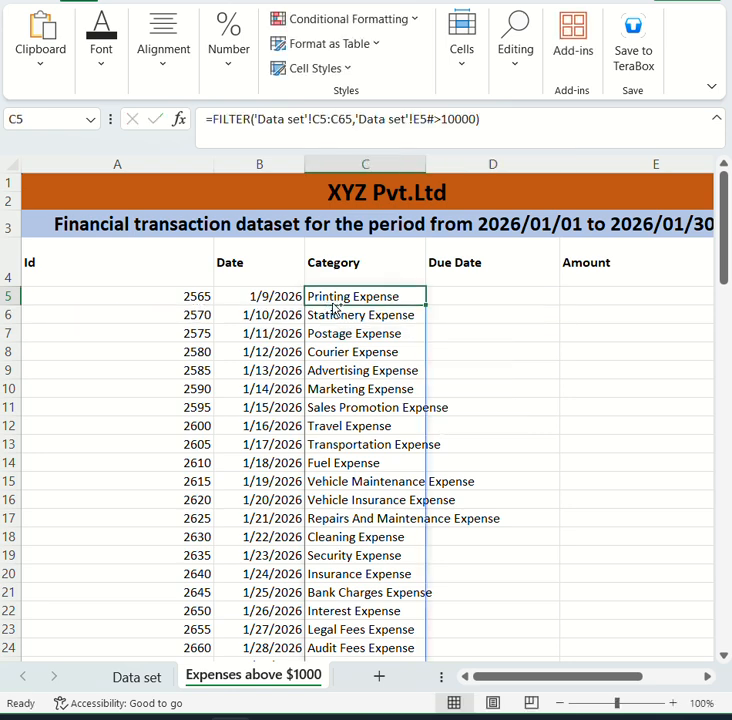
pyautogui.hotkey('ctrl', 'c')
pyautogui.press('Right')
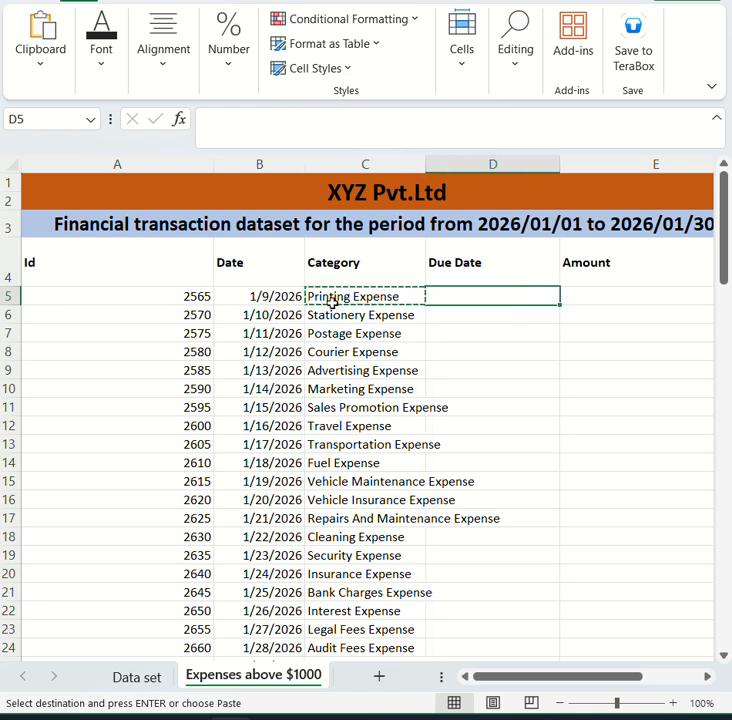
pyautogui.hotkey('ctrl', 'v')
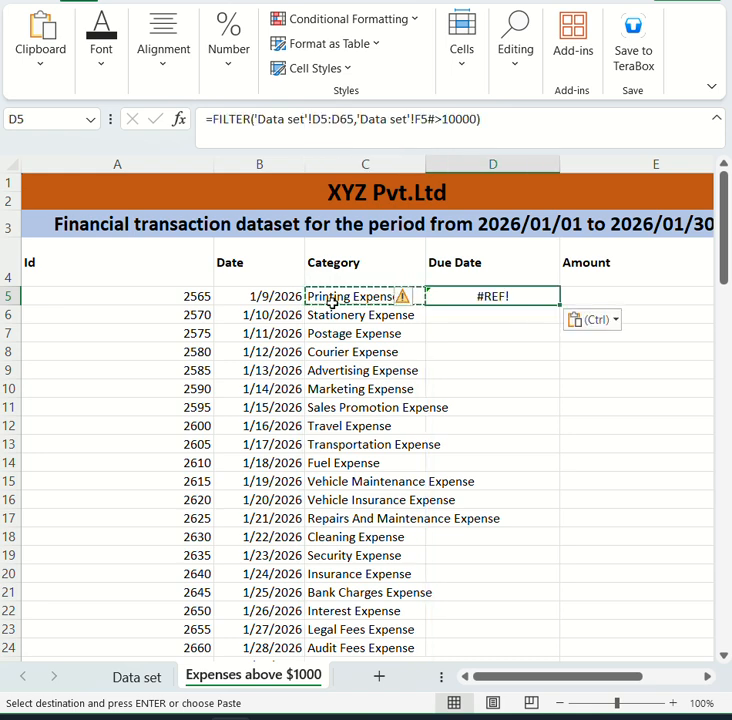
pyautogui.click(229, 119)
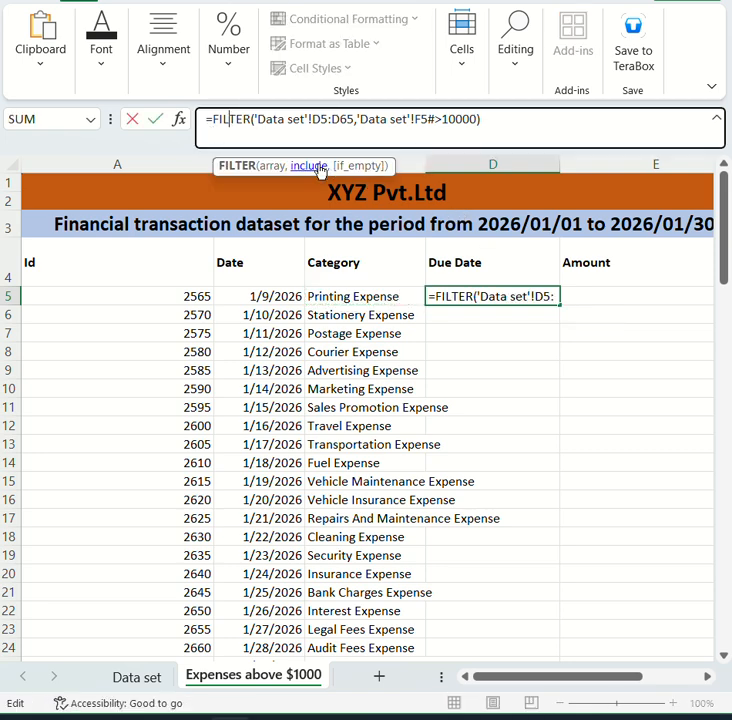
pyautogui.click(258, 119)
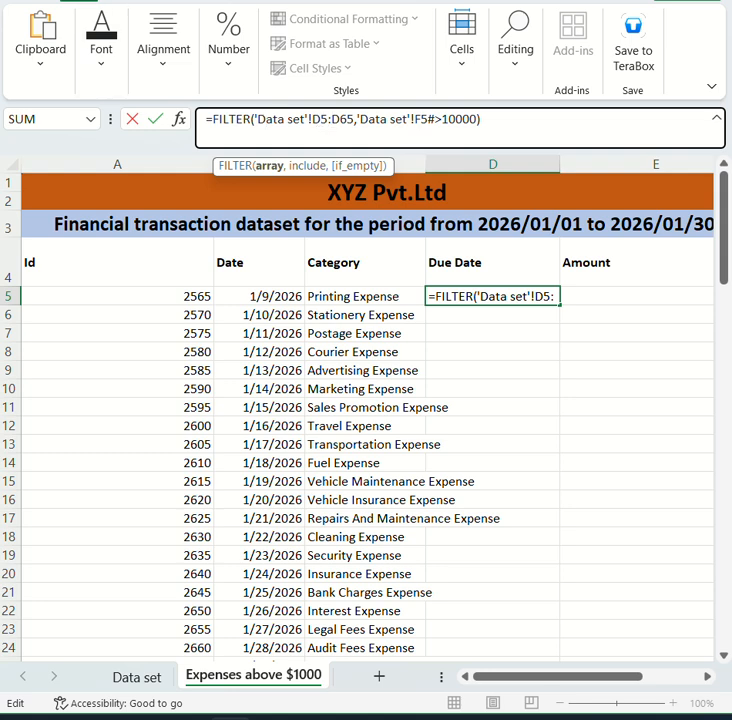
pyautogui.click(155, 119)
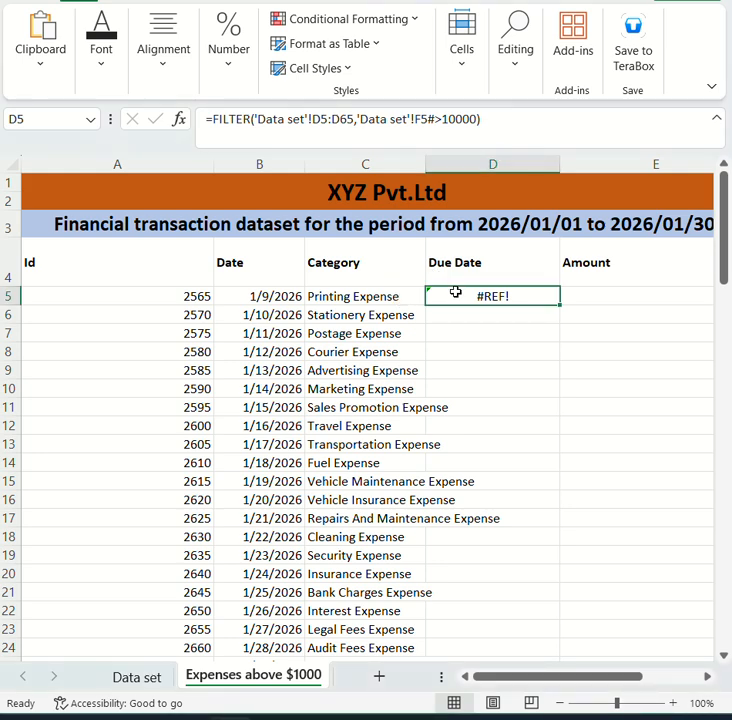
# Step: Clear the pasted formula from D5 under Due Date
pyautogui.write('=FIL')
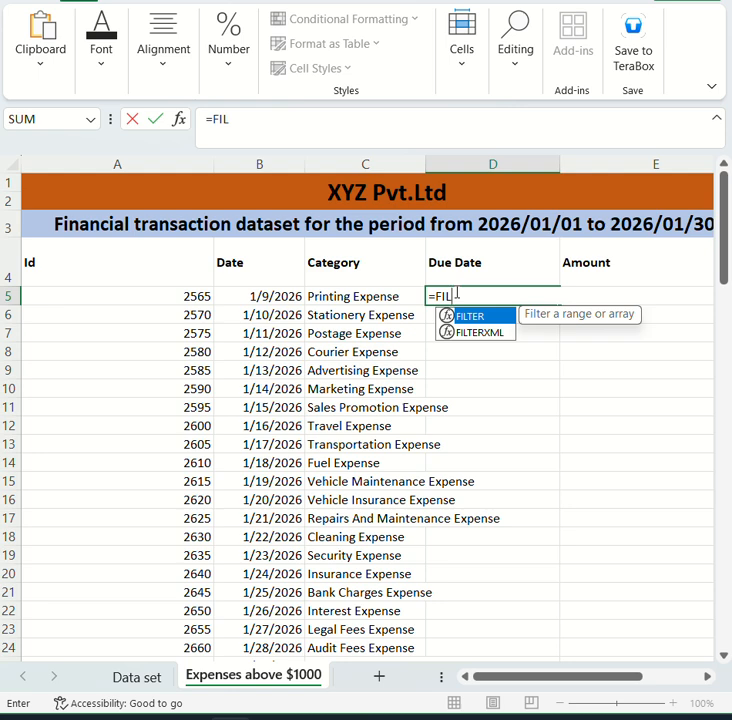
pyautogui.press('BackSpace')
pyautogui.press('BackSpace')
pyautogui.press('BackSpace')
pyautogui.press('BackSpace')
pyautogui.press('Escape')
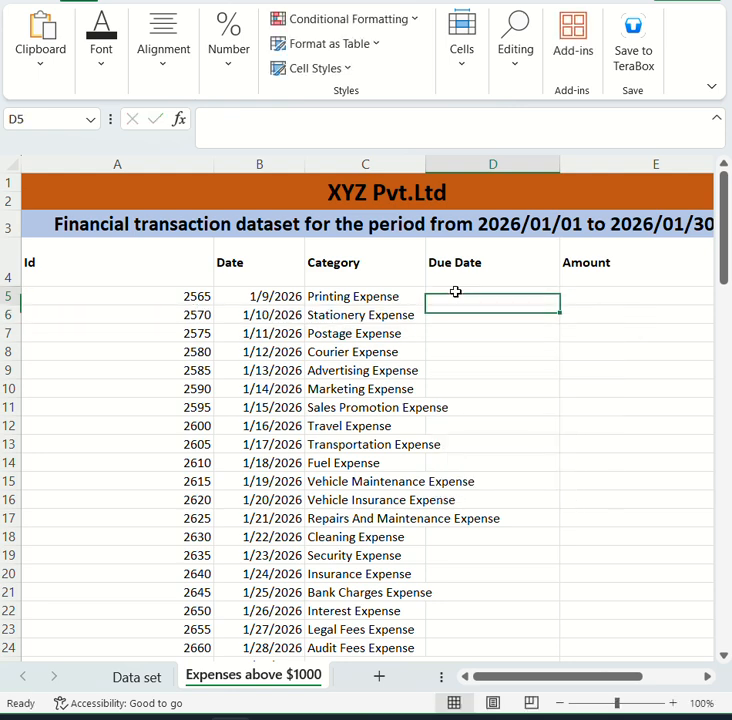
# Step: Copy the FILTER formula from C5 into D5 under Due Date and change its include reference to 'Data set'!E5#
pyautogui.press('Left')
pyautogui.hotkey('ctrl', 'c')
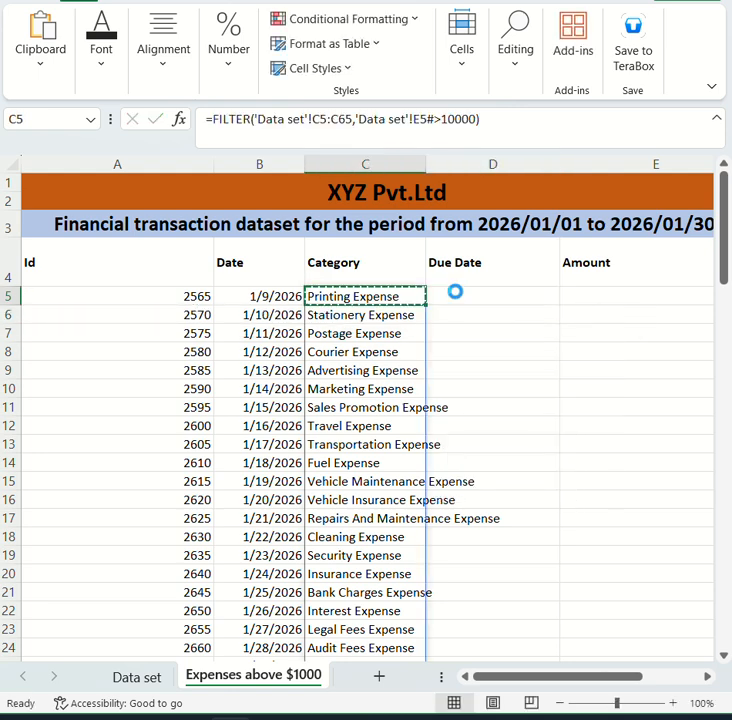
pyautogui.click(455, 292)
pyautogui.hotkey('ctrl', 'v')
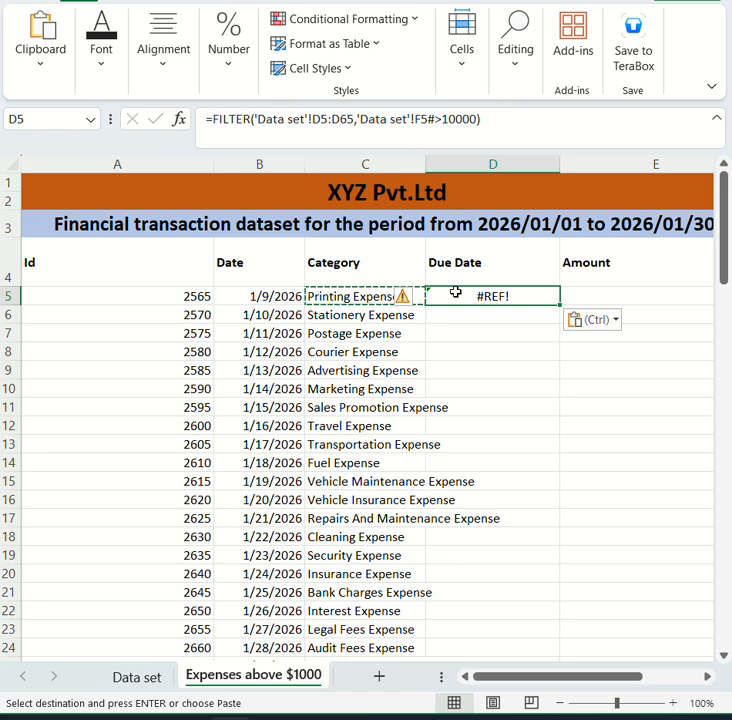
pyautogui.click(418, 120)
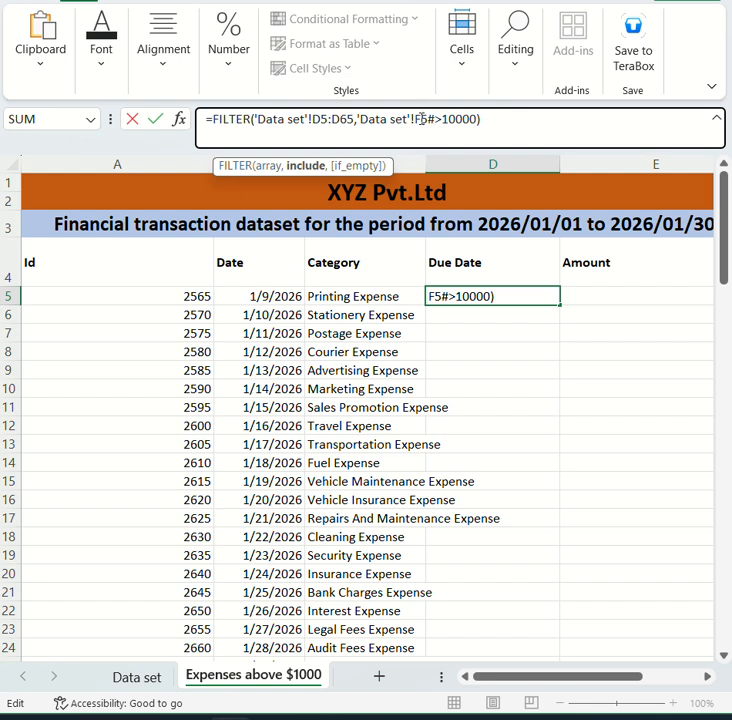
pyautogui.press('Delete')
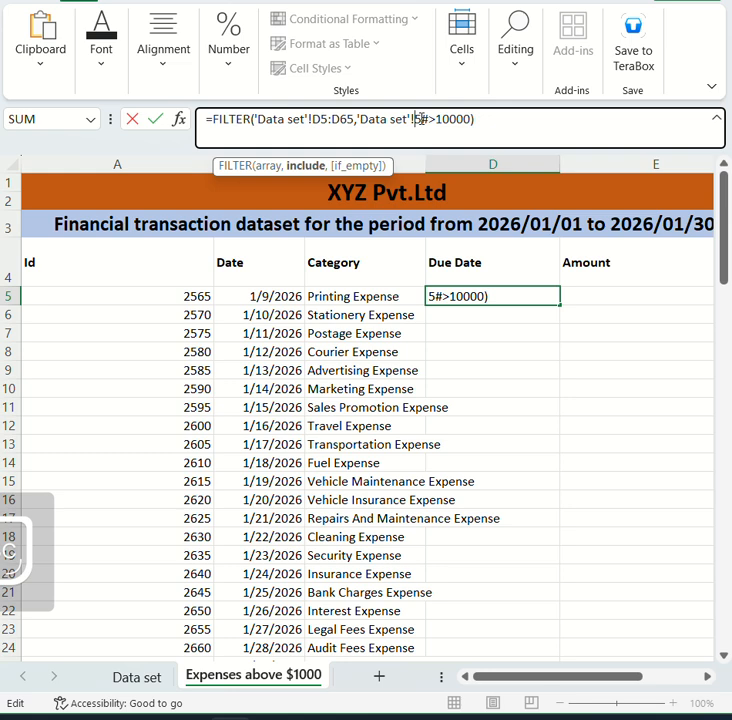
pyautogui.write('E')
pyautogui.press('Return')
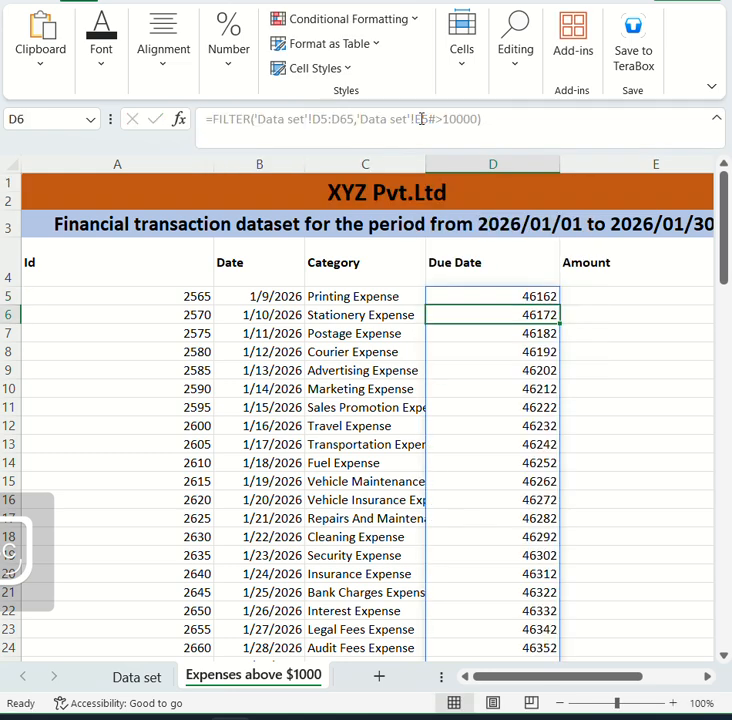
# Step: Format the filtered Due Date results from D5 down to the last row as Short Date
pyautogui.press('Up')
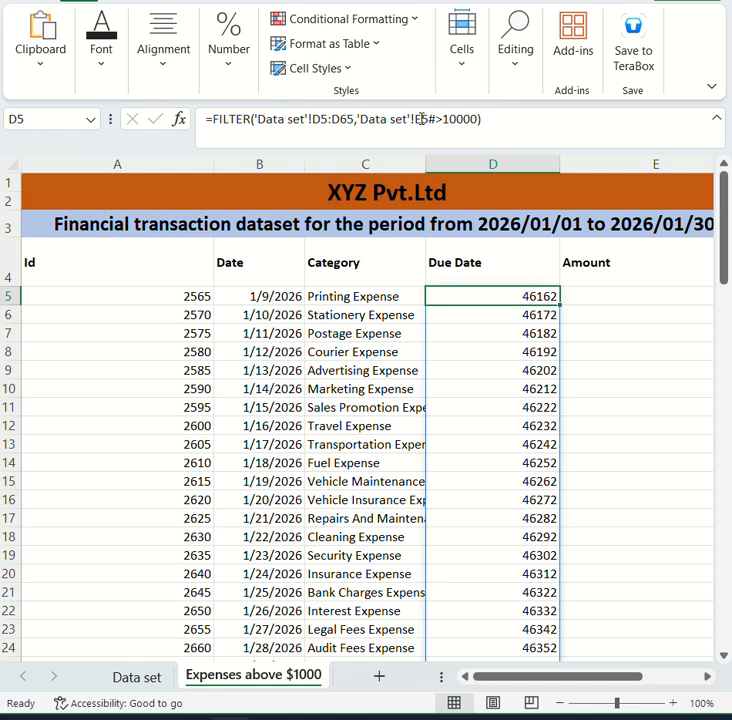
pyautogui.hotkey('ctrl', 'shift', 'Down')
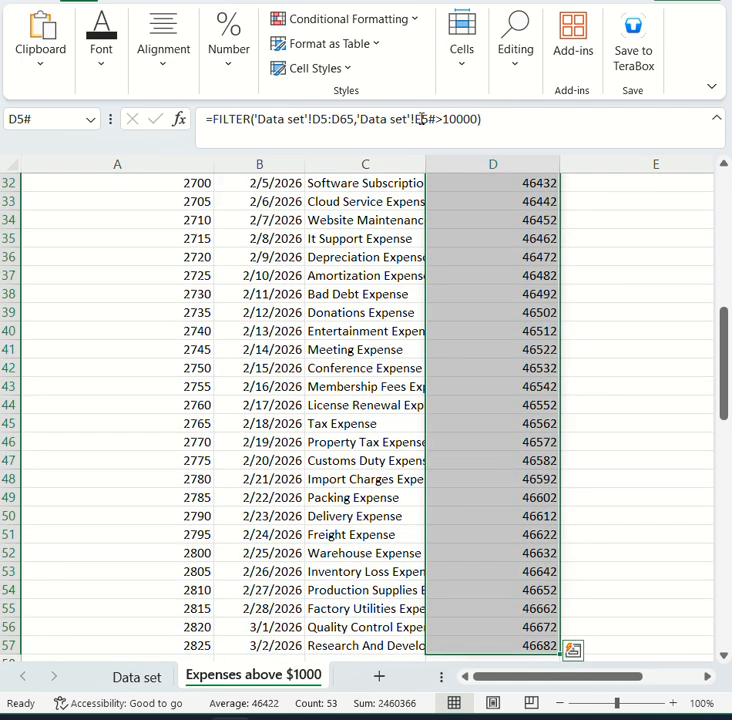
pyautogui.click(232, 88)
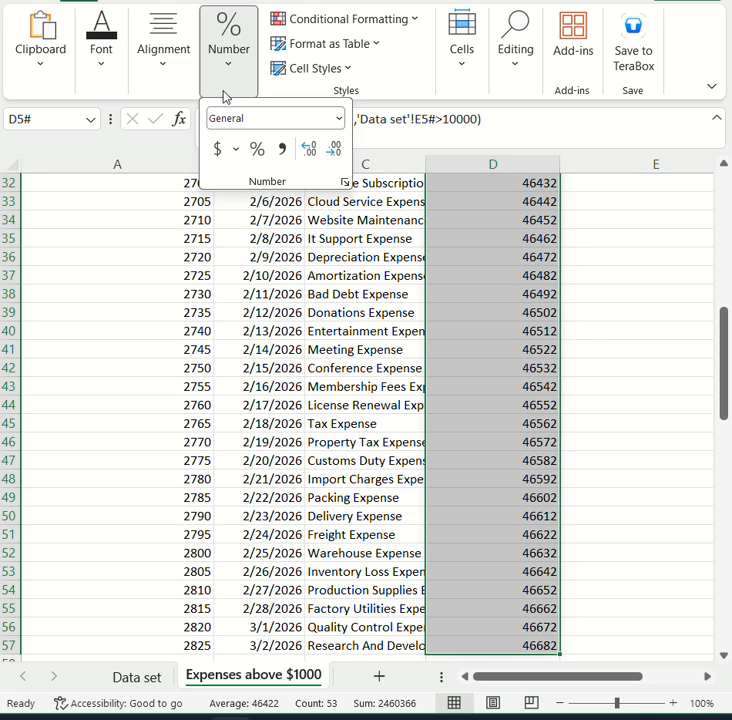
pyautogui.click(339, 119)
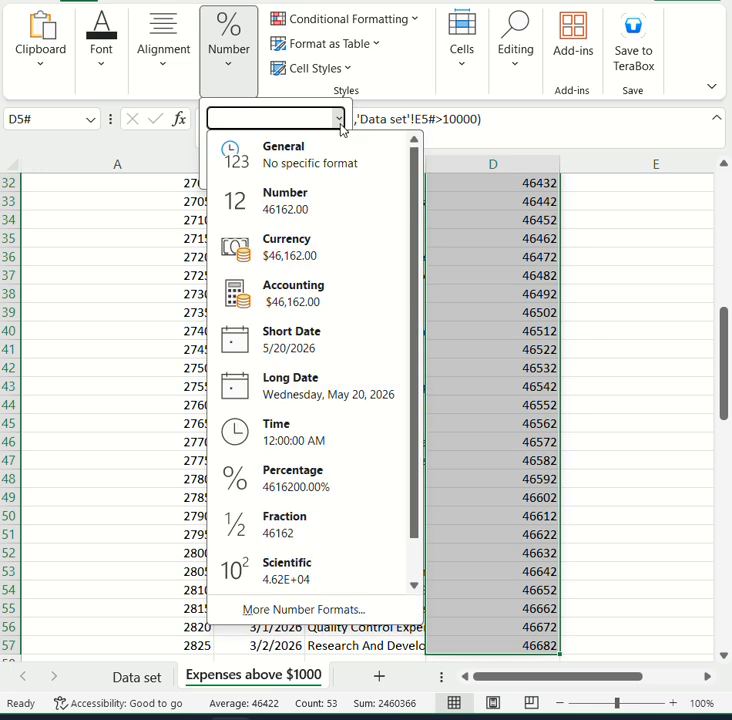
pyautogui.click(310, 343)
pyautogui.click(507, 363)
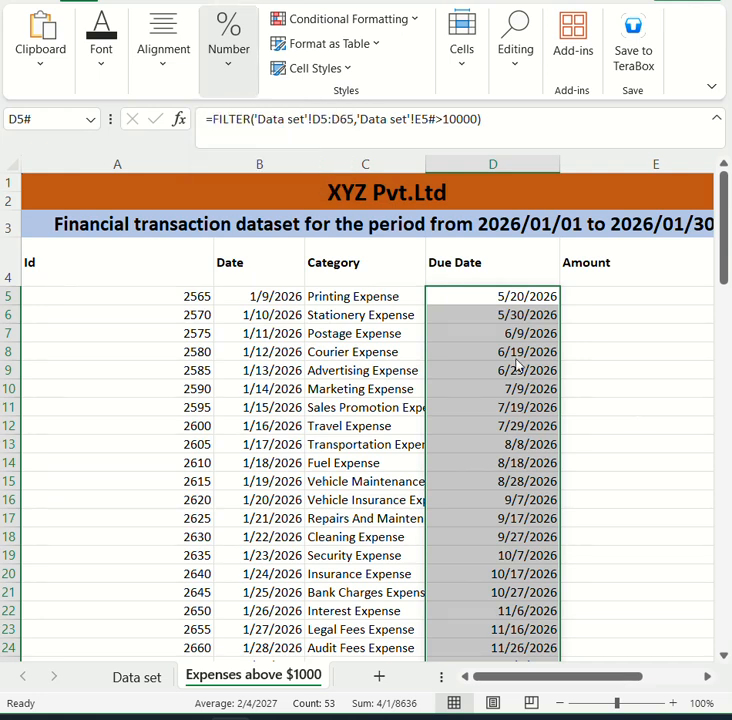
pyautogui.click(514, 352)
pyautogui.click(467, 300)
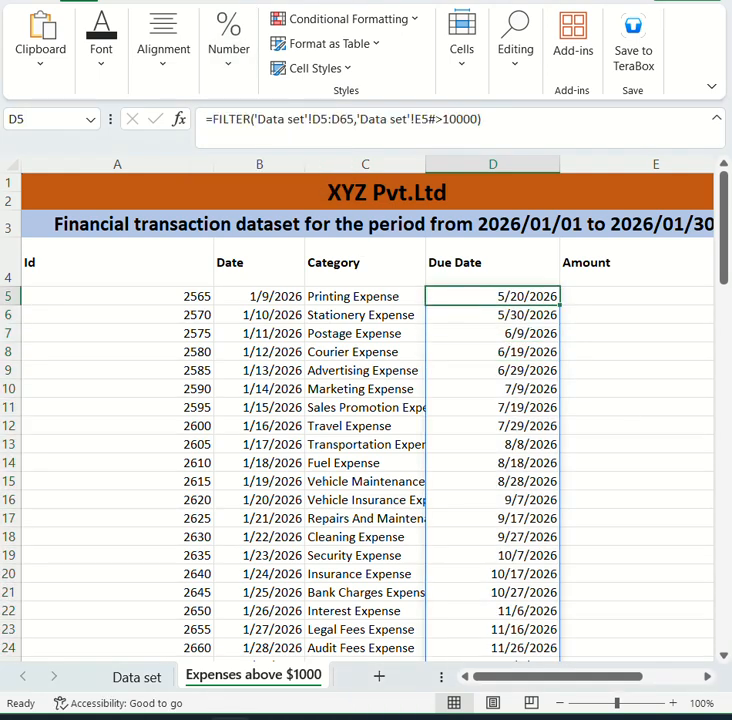
pyautogui.click(3, 32)
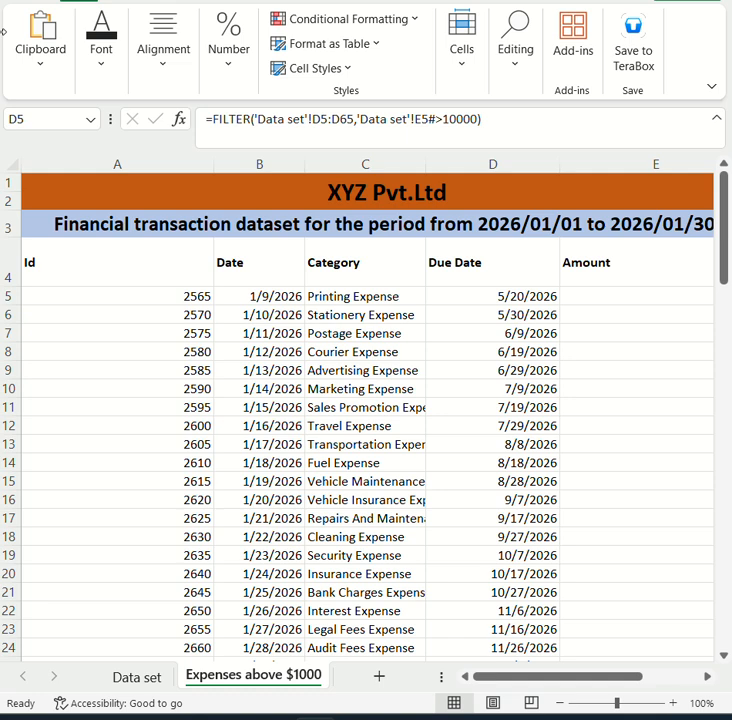
# Step: Copy the Due Date FILTER formula from D5 into E5 under Amount and change its include reference to 'Data set'!E5#
pyautogui.click(518, 290)
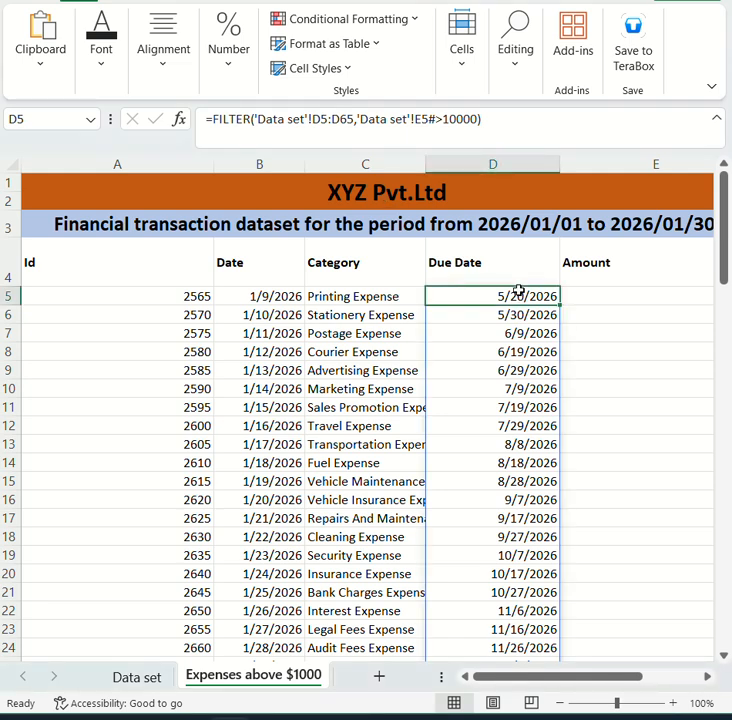
pyautogui.hotkey('ctrl', 'c')
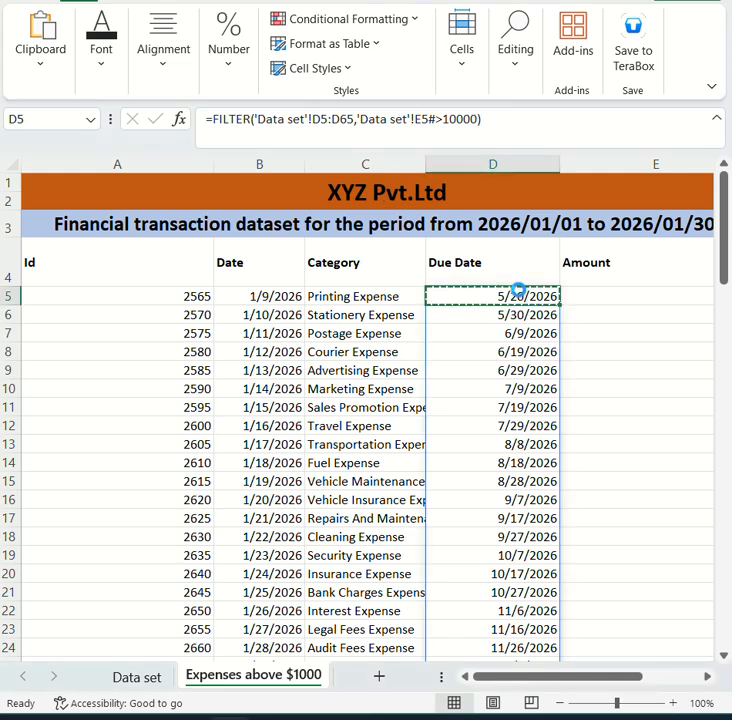
pyautogui.press('Right')
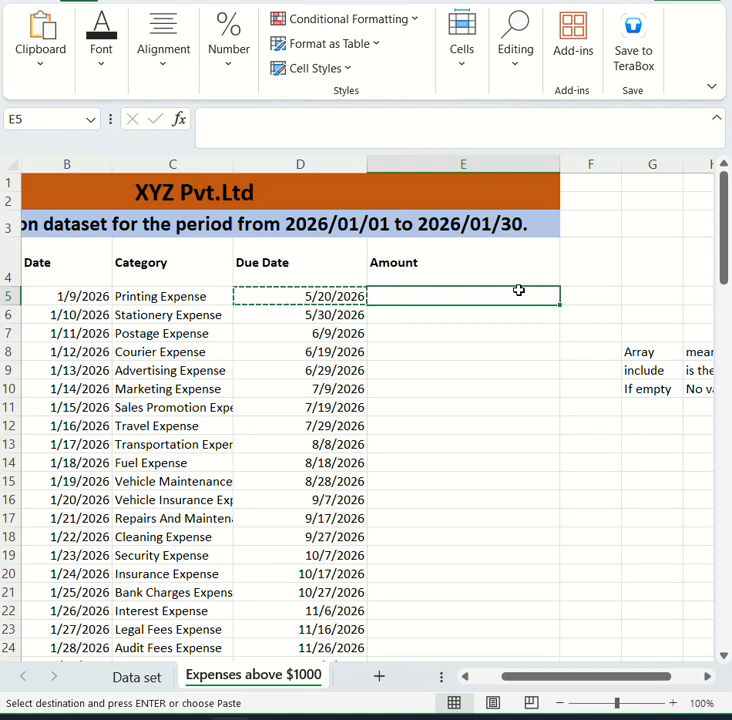
pyautogui.hotkey('ctrl', 'v')
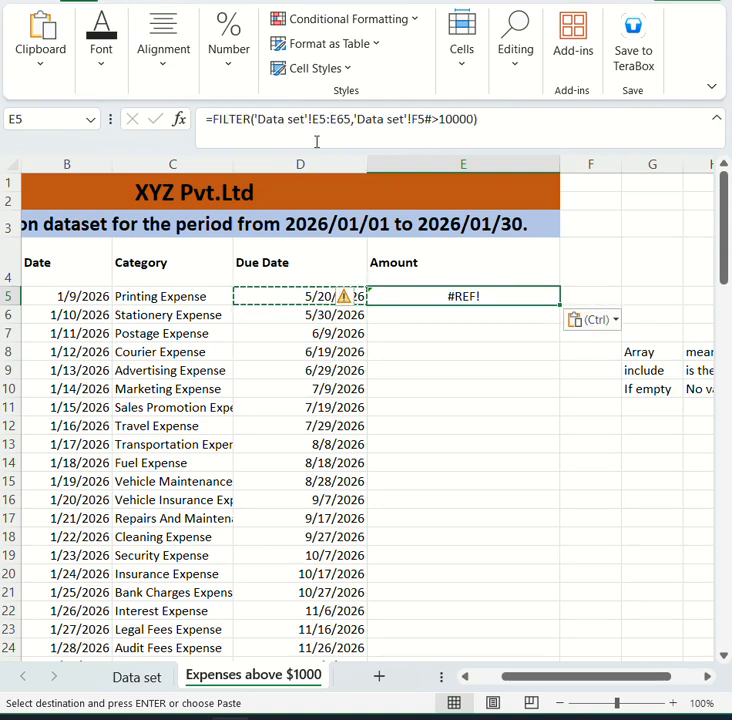
pyautogui.click(420, 121)
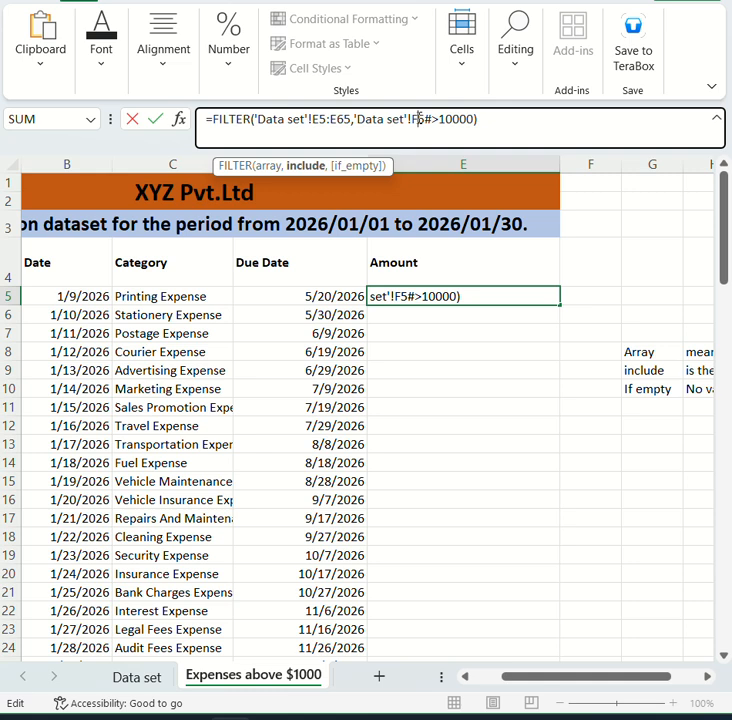
pyautogui.press('BackSpace')
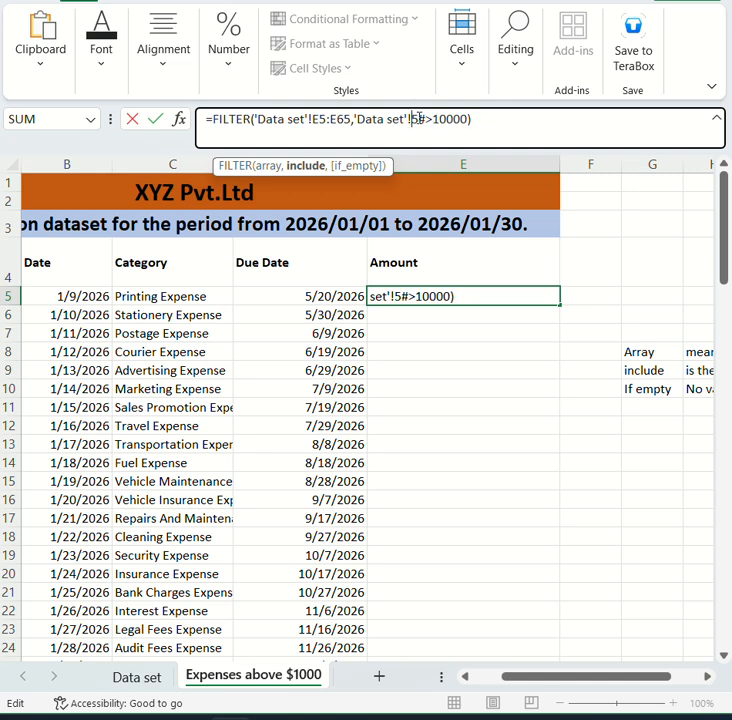
pyautogui.write('E')
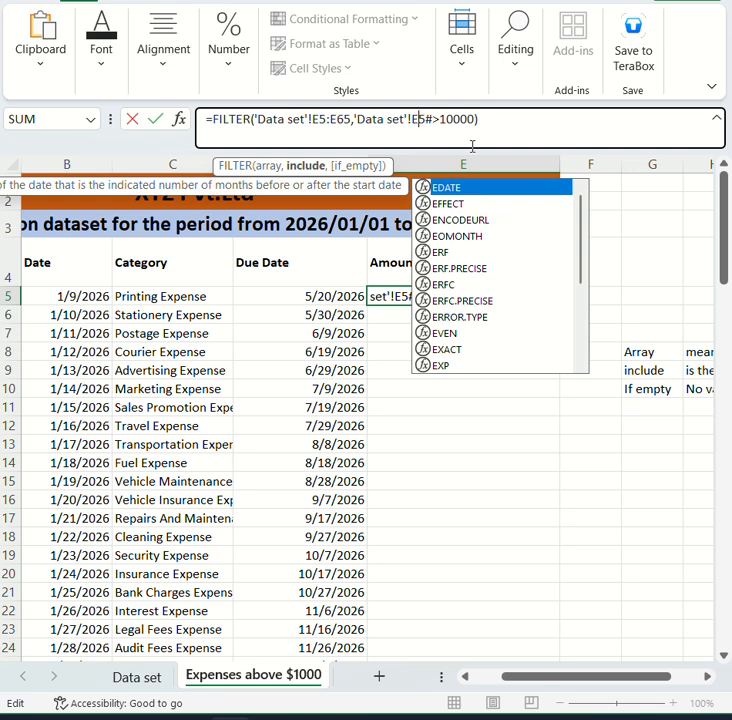
pyautogui.press('Return')
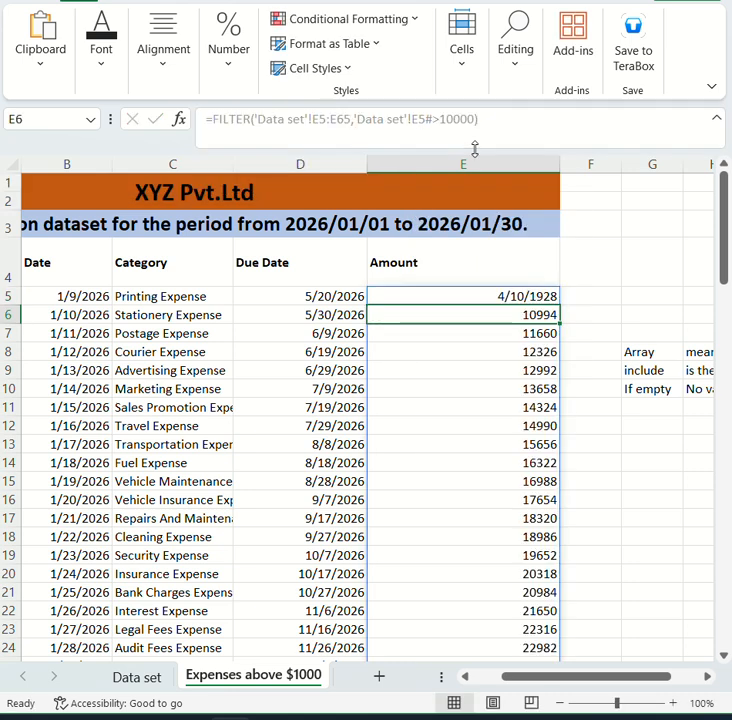
# Step: Apply the Number format to the filtered Amount results from E5 down to the last row
pyautogui.click(441, 294)
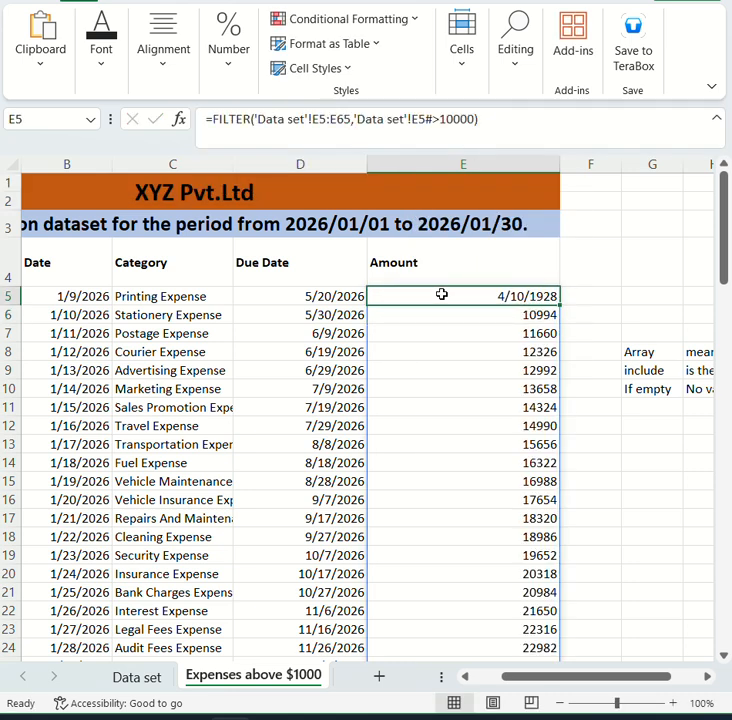
pyautogui.hotkey('ctrl', 'shift', 'Down')
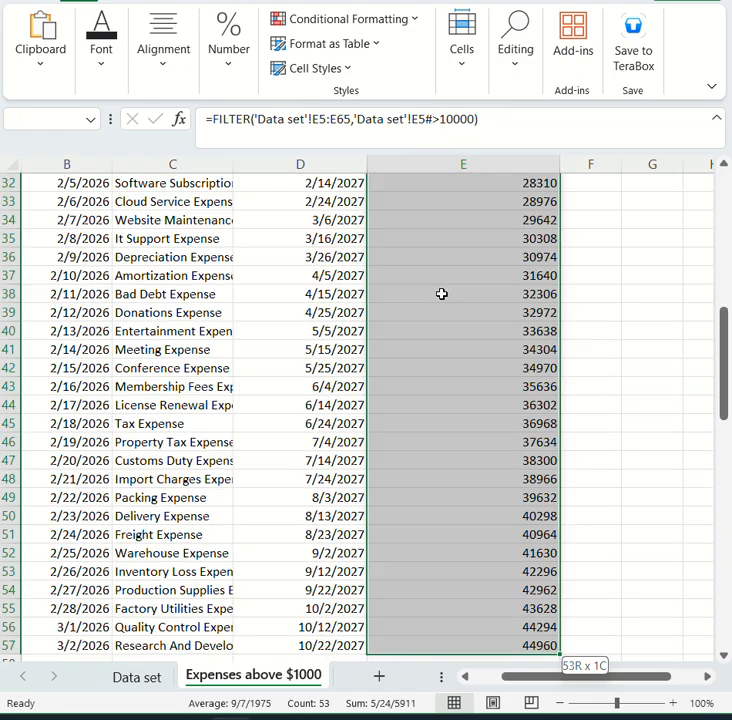
pyautogui.scroll(10, 441, 294)
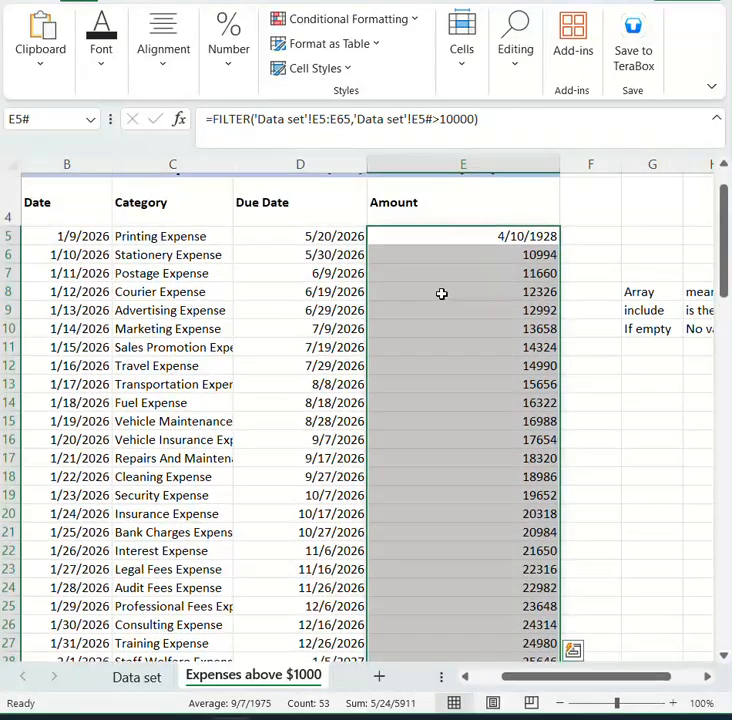
pyautogui.click(230, 78)
pyautogui.click(338, 119)
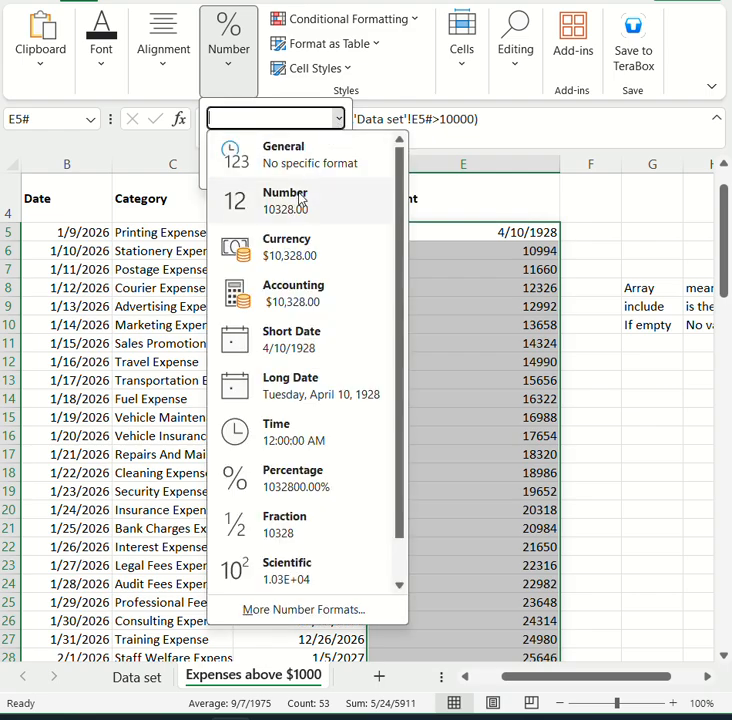
pyautogui.click(298, 200)
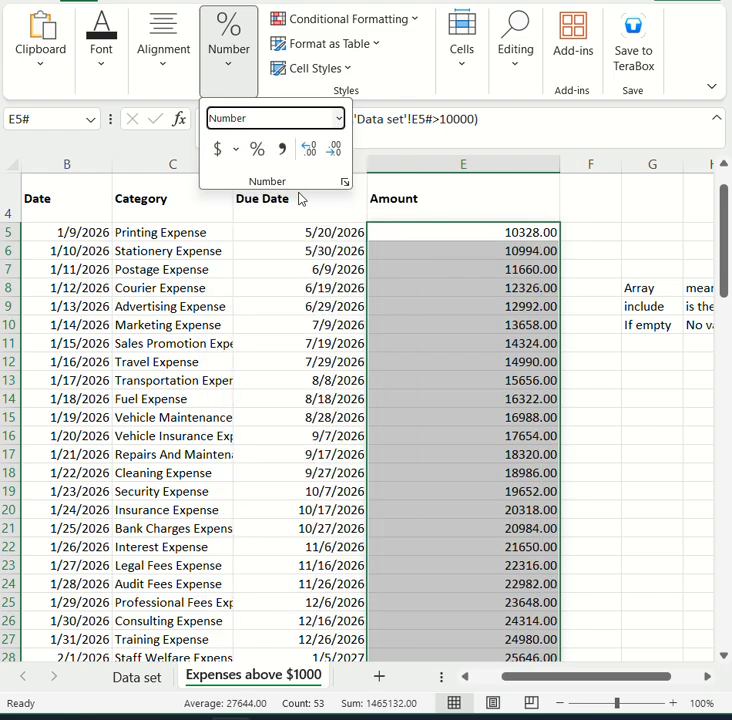
pyautogui.press('Escape')
pyautogui.scroll(-3, 479, 338)
pyautogui.scroll(4, 479, 338)
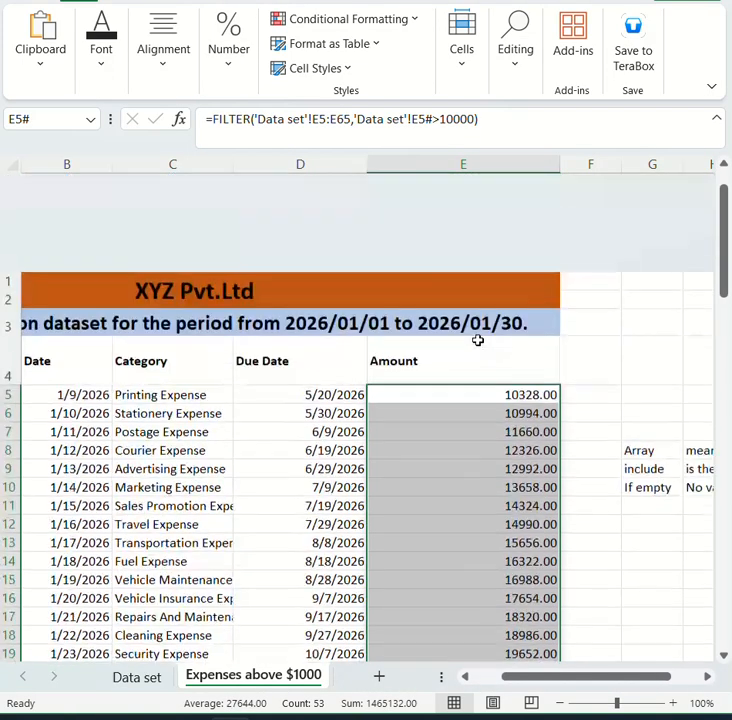